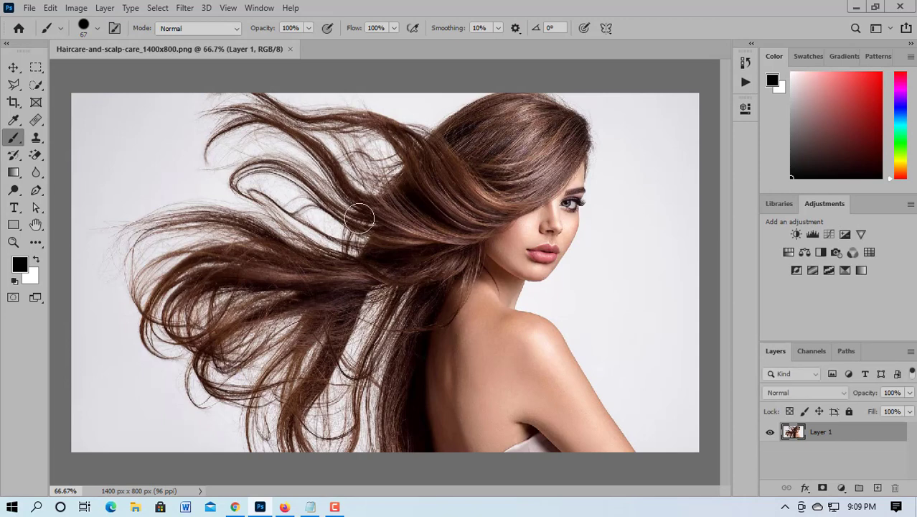
- Compare the individual Blue, Green and Red channels with the RGB composite to judge how dark the hair is in each
left_click(13, 68)
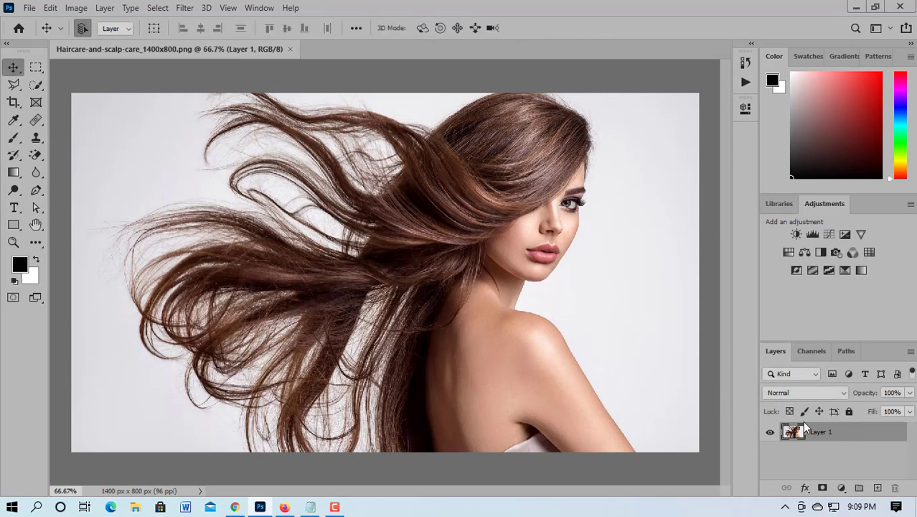
left_click(811, 350)
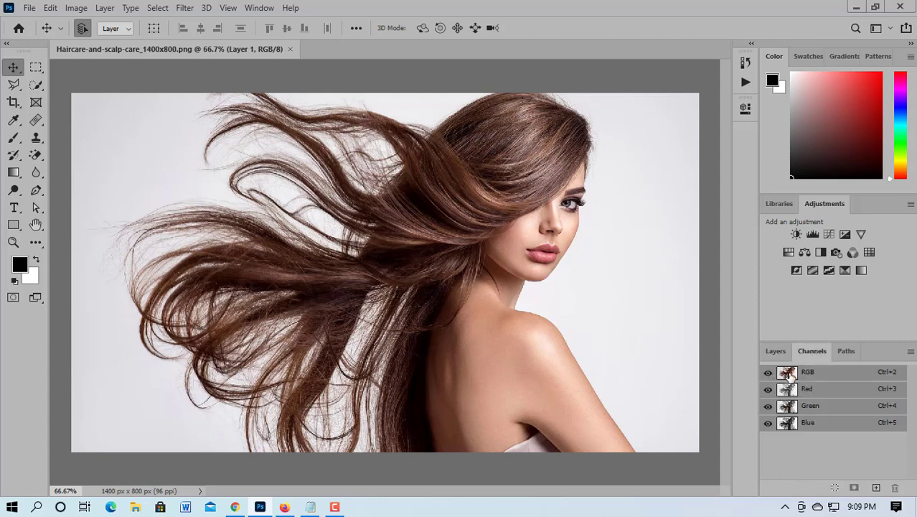
left_click(791, 424)
left_click(789, 406)
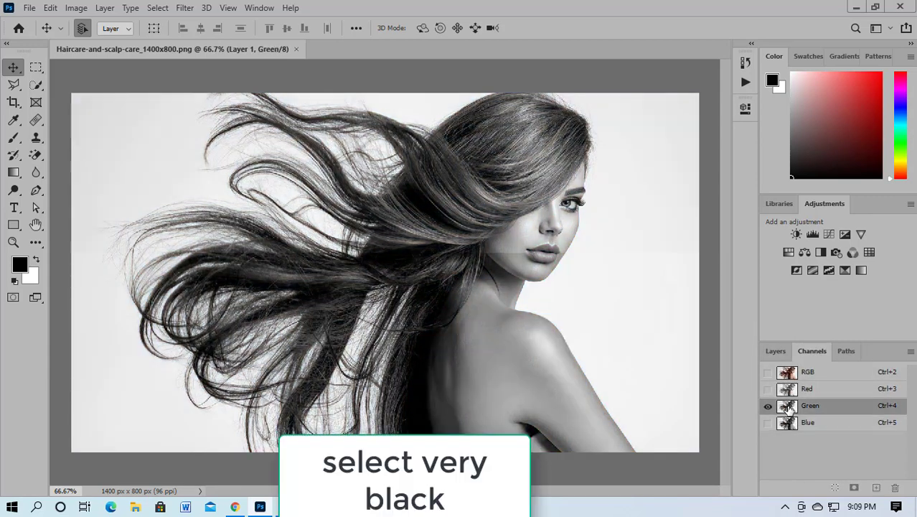
left_click(794, 388)
left_click(795, 375)
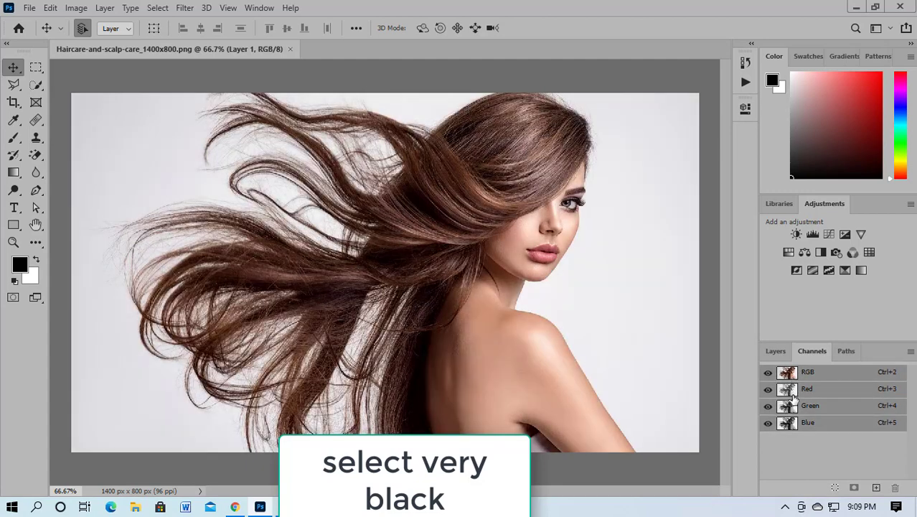
left_click(791, 424)
left_click(787, 406)
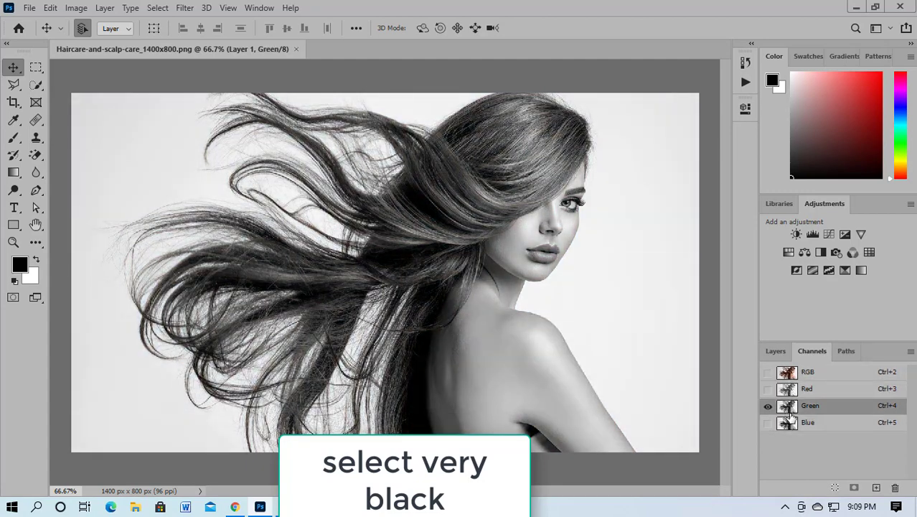
- Duplicate the Blue channel within the same document and display only the duplicate
left_click(790, 423)
right_click(826, 425)
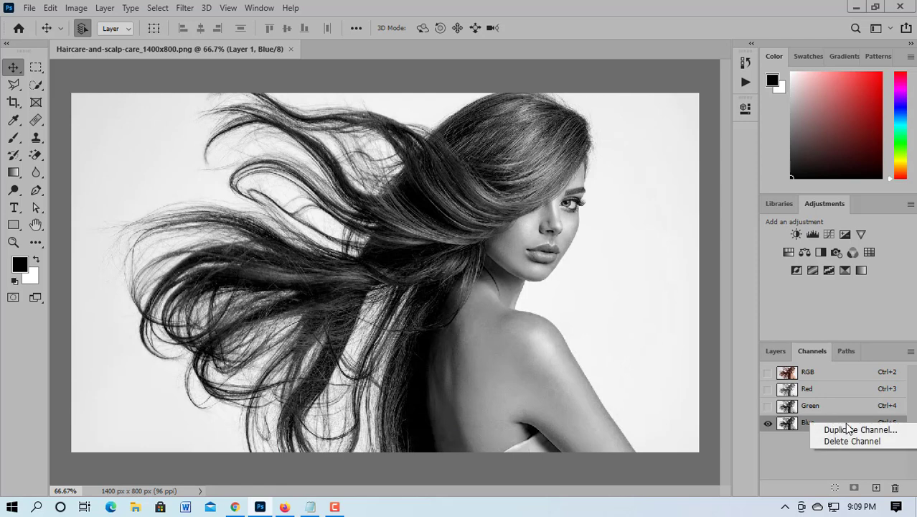
left_click(826, 429)
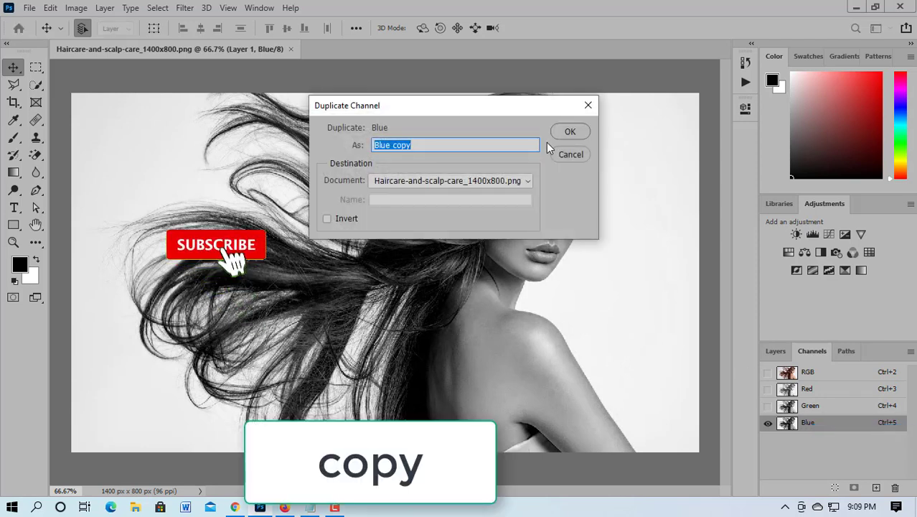
left_click(570, 131)
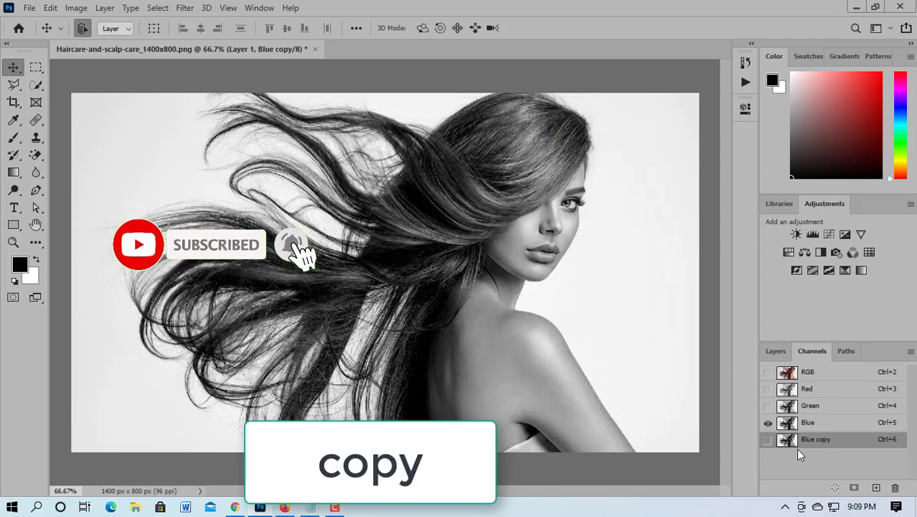
left_click(768, 439)
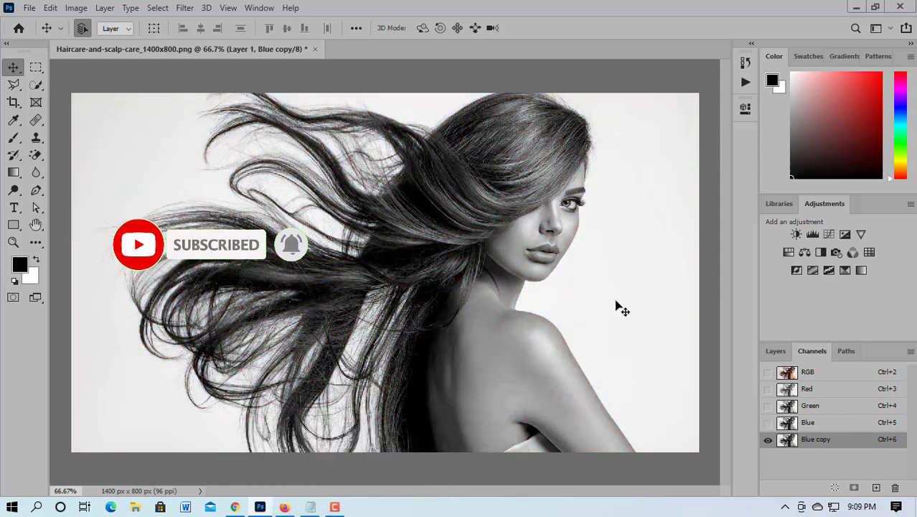
- Apply Levels to the duplicated blue channel with input black at 51 and input white at 242
left_click(80, 8)
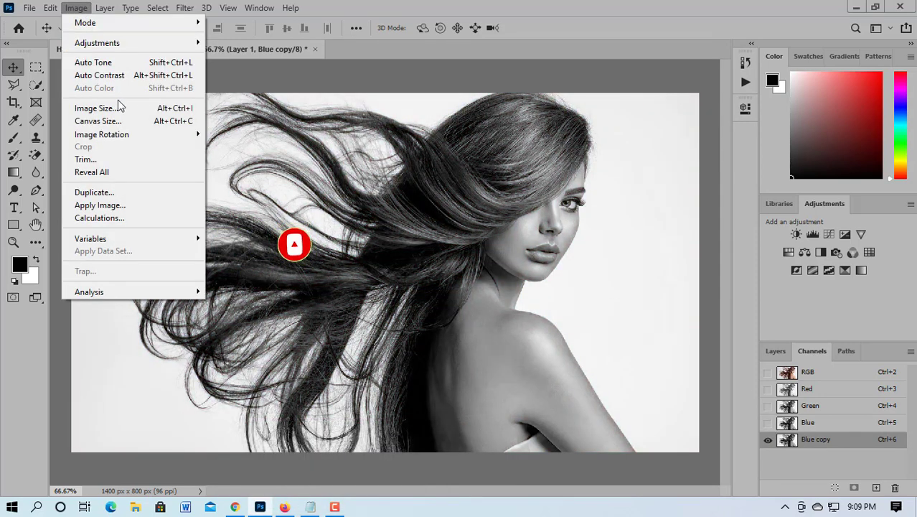
mouse_move(195, 44)
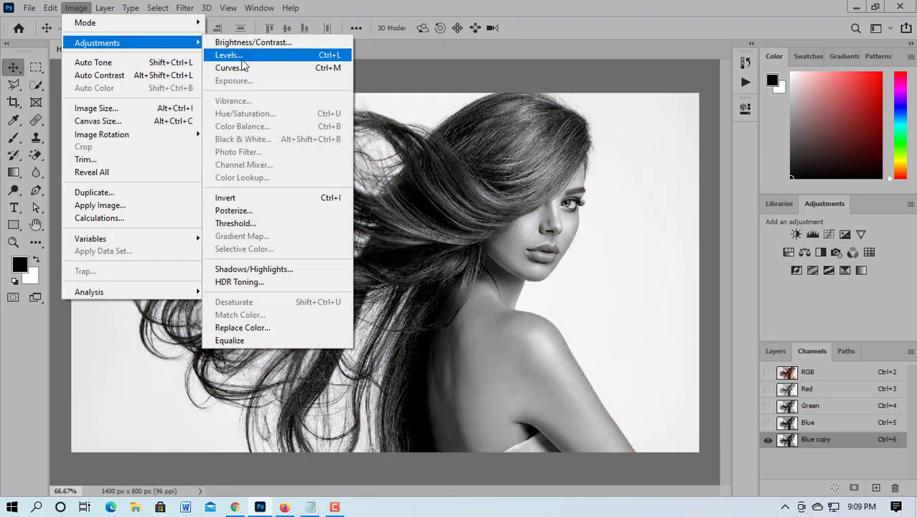
left_click(229, 55)
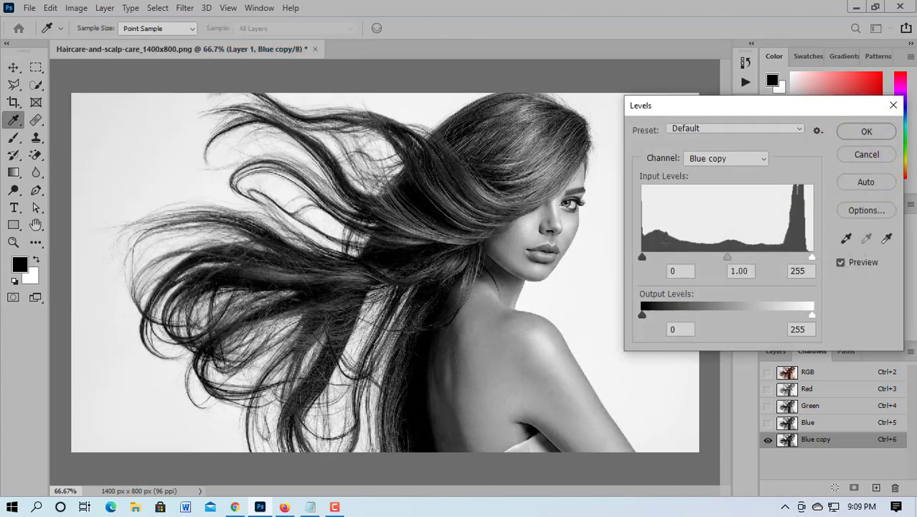
left_click_drag(643, 258, 655, 260)
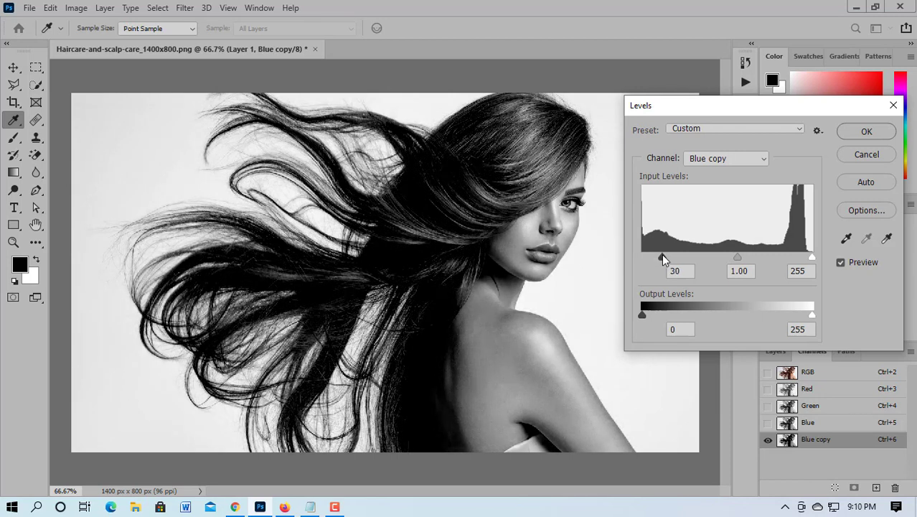
left_click_drag(663, 255, 666, 256)
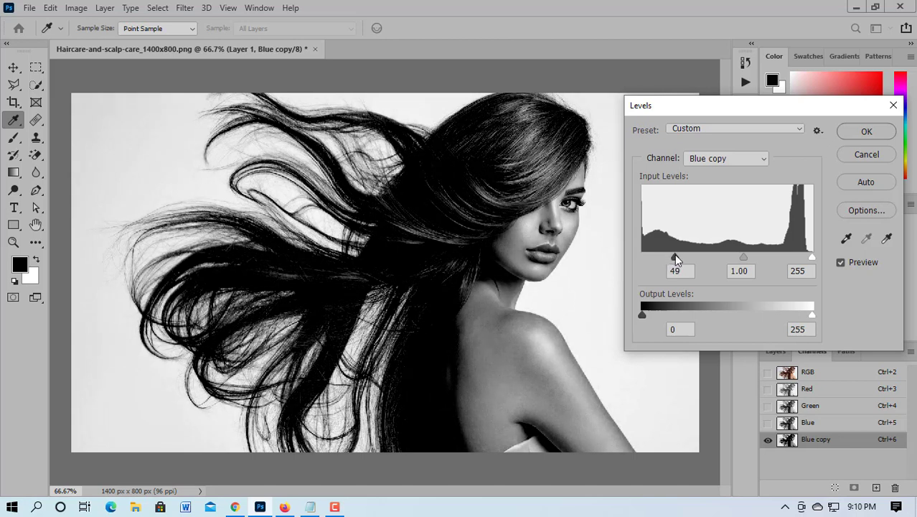
left_click_drag(675, 256, 676, 256)
left_click_drag(805, 256, 803, 256)
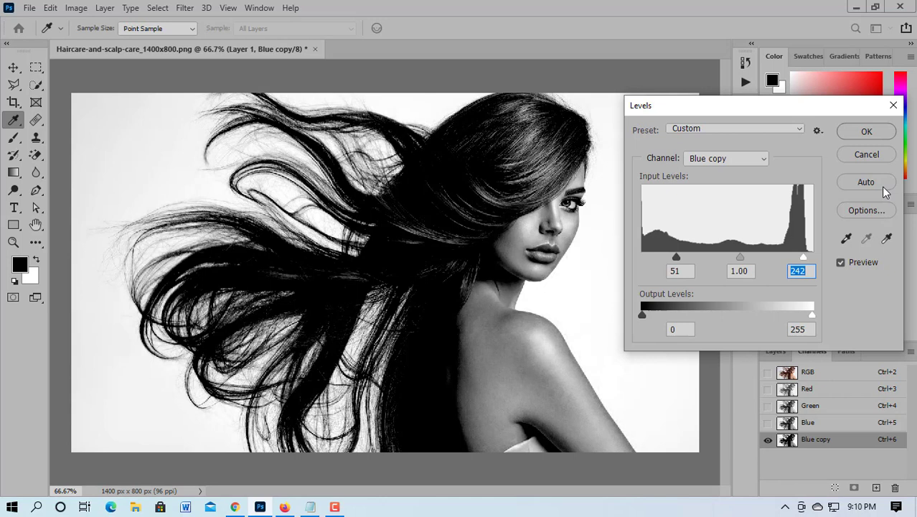
left_click(867, 132)
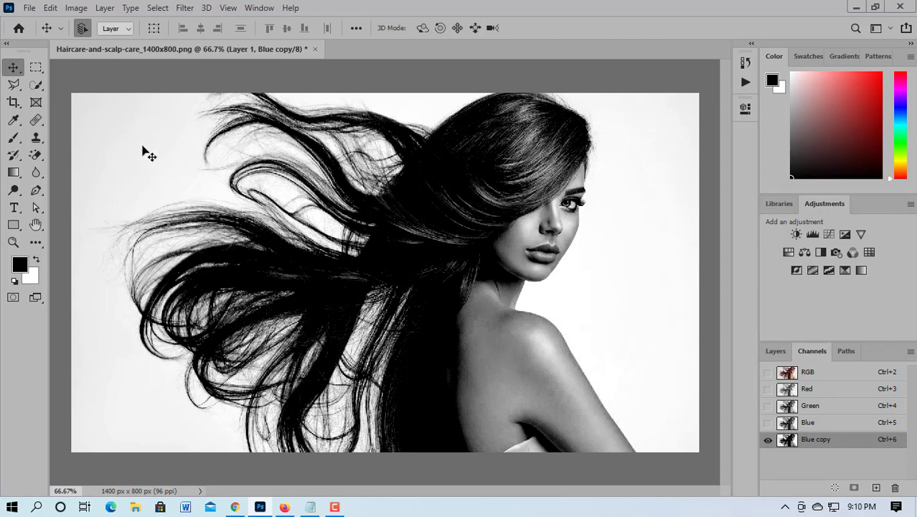
- Start a Pen tool path at the image's lower edge and curve it up the woman's back, just inside the skin beside the hair
left_click_drag(37, 192, 94, 192)
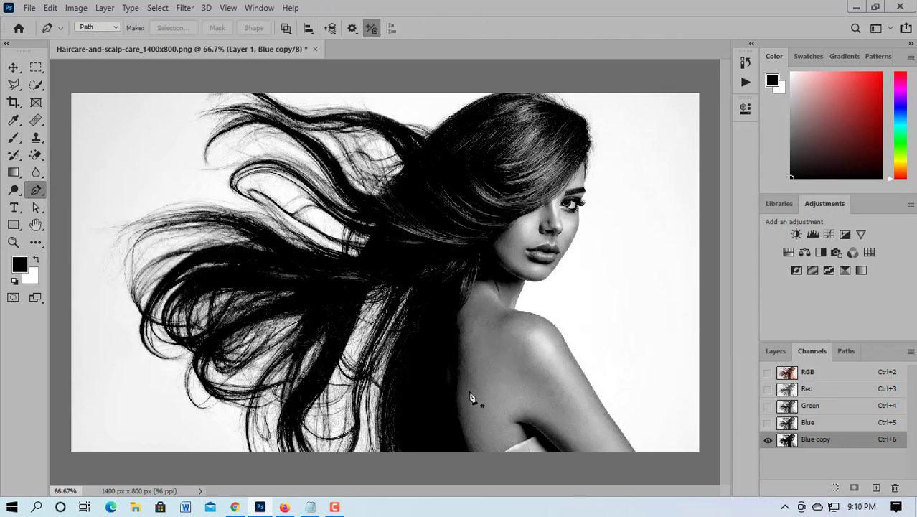
left_click(484, 453)
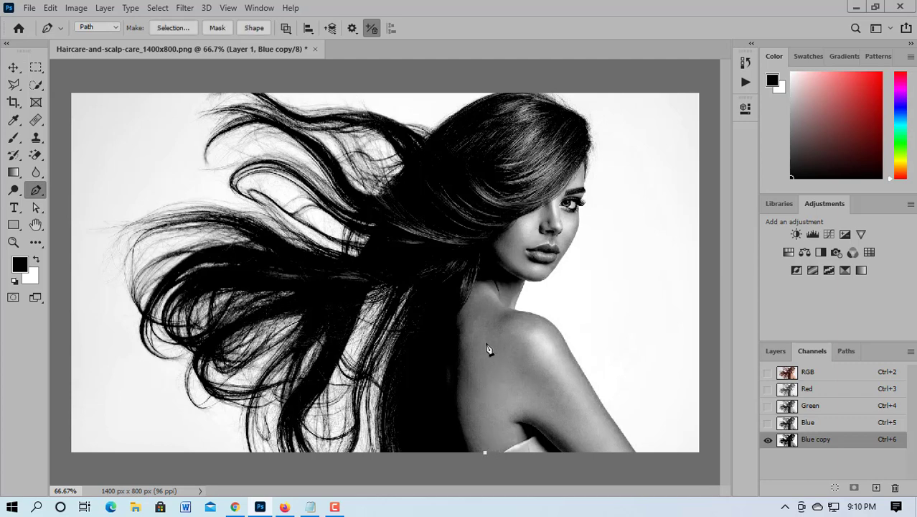
scroll(482, 347, "up", 3)
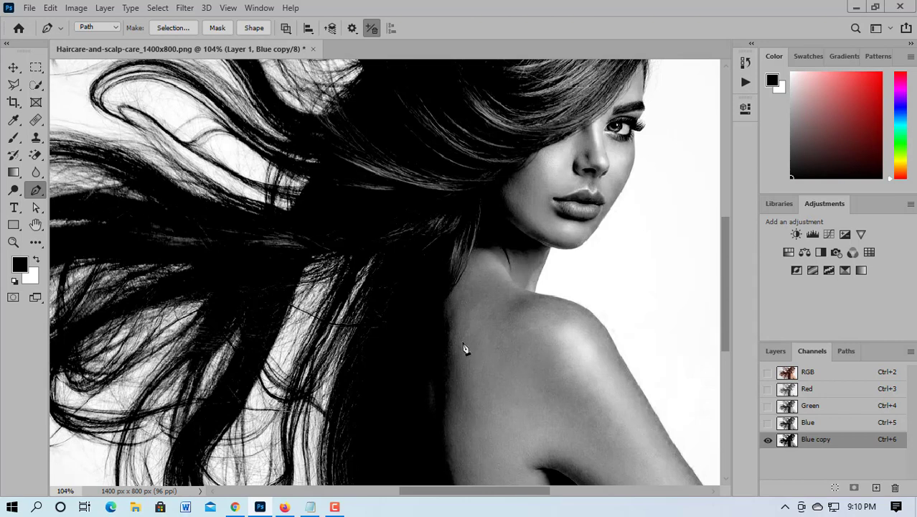
left_click_drag(461, 343, 468, 271)
scroll(477, 348, "down", 5)
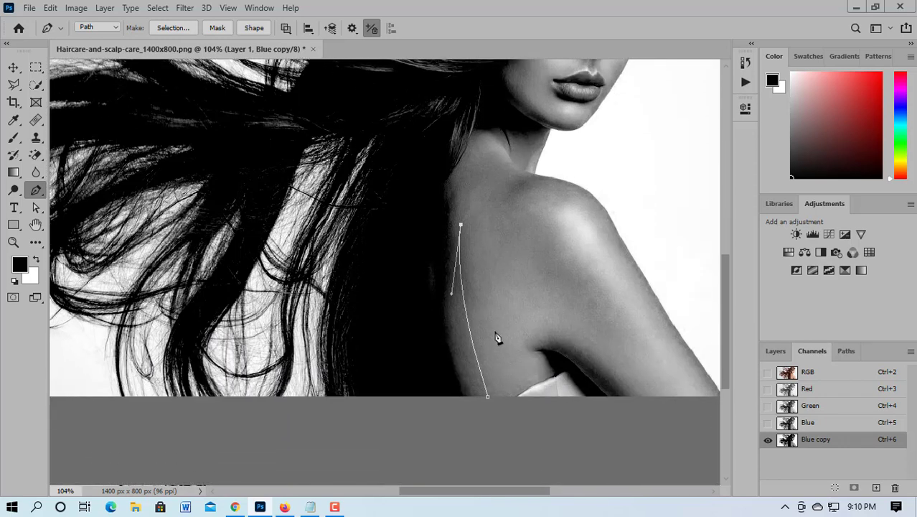
- Extend the path with a curve from the upper back to the base of the neck beside the hair, removing the outgoing handle
scroll(497, 338, "up", 2)
scroll(500, 317, "up", 5)
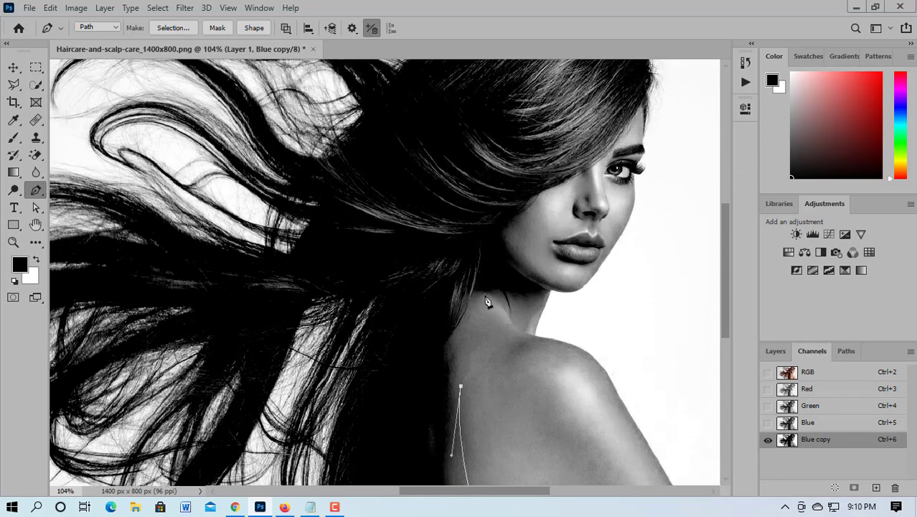
left_click(485, 300)
left_click_drag(485, 297, 516, 260)
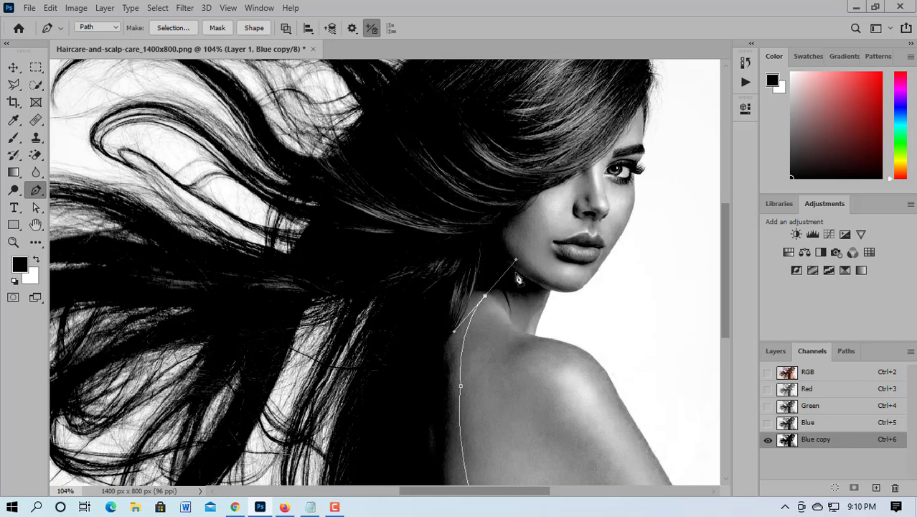
left_click(486, 296)
scroll(489, 305, "up", 2)
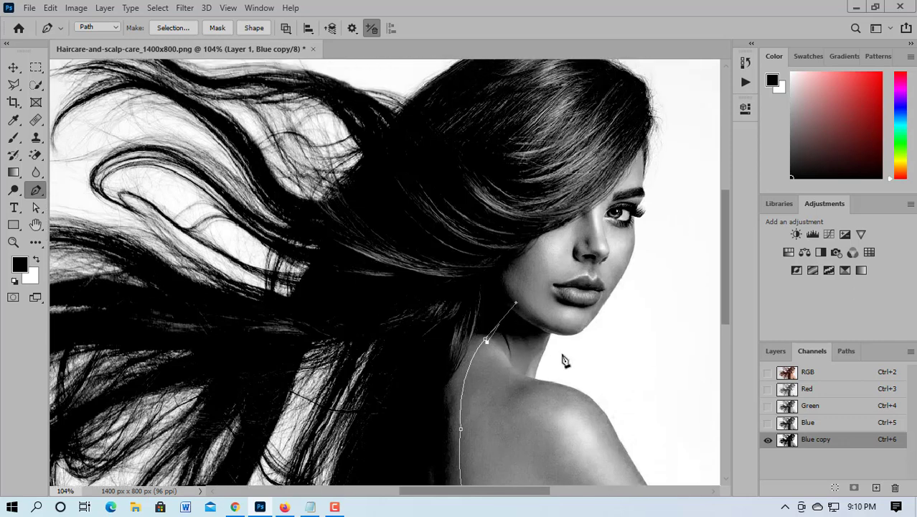
key("ctrl+z")
scroll(503, 337, "up", 2)
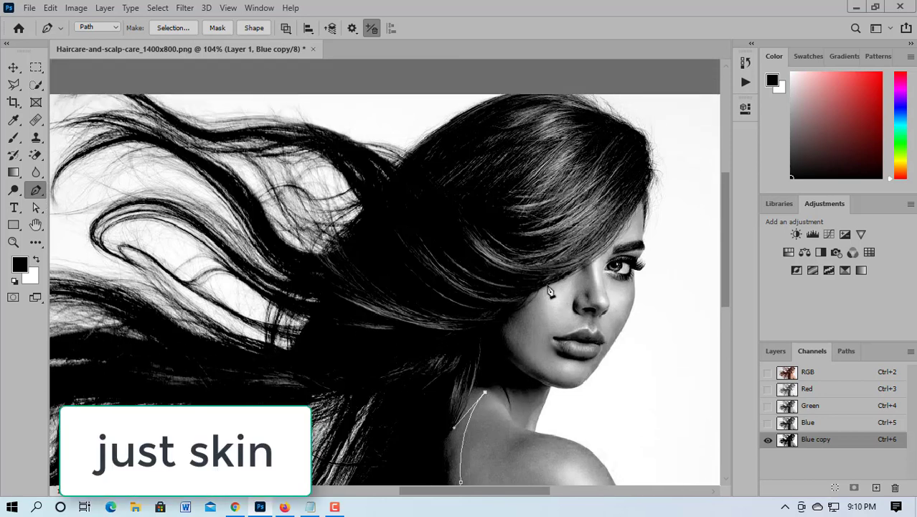
- Continue the path from the neck across the cheek, along the hairline over the face and up to the forehead's outer edge
left_click_drag(542, 289, 585, 274)
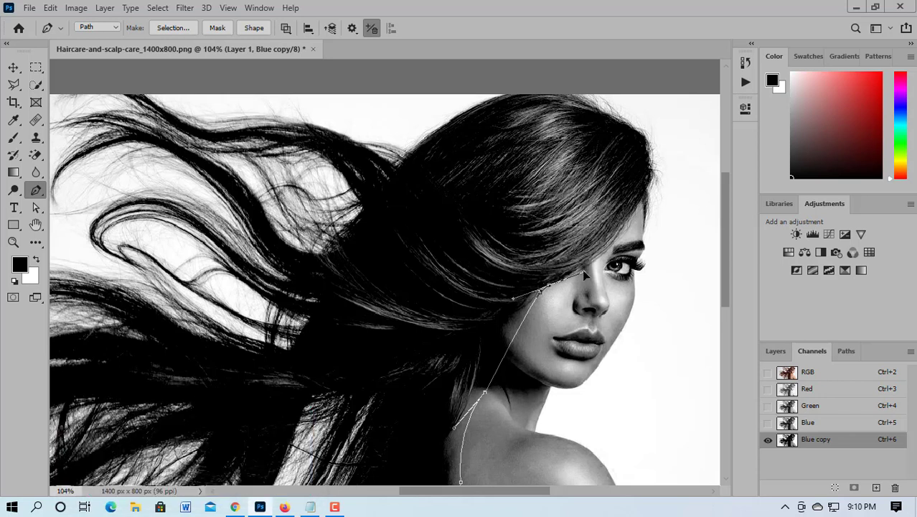
left_click(540, 290, "alt")
scroll(574, 298, "up", 4)
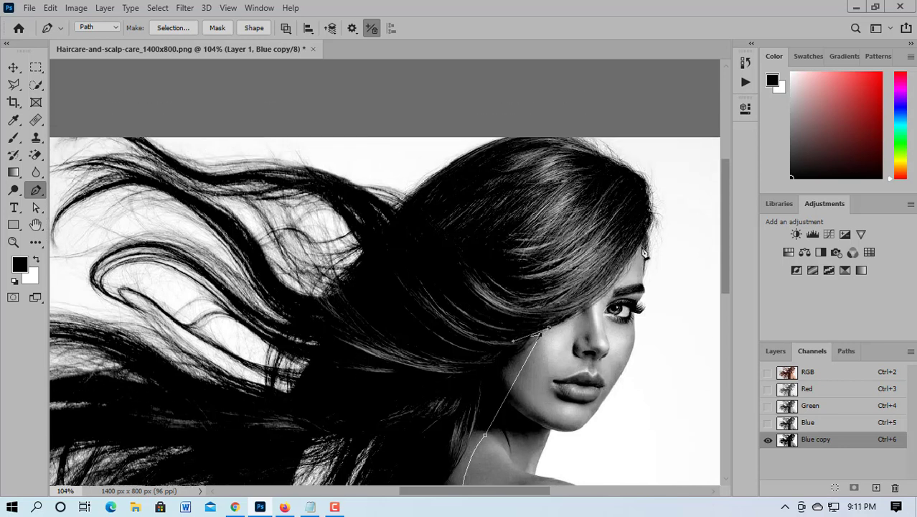
left_click_drag(645, 252, 640, 254)
scroll(646, 258, "down", 4)
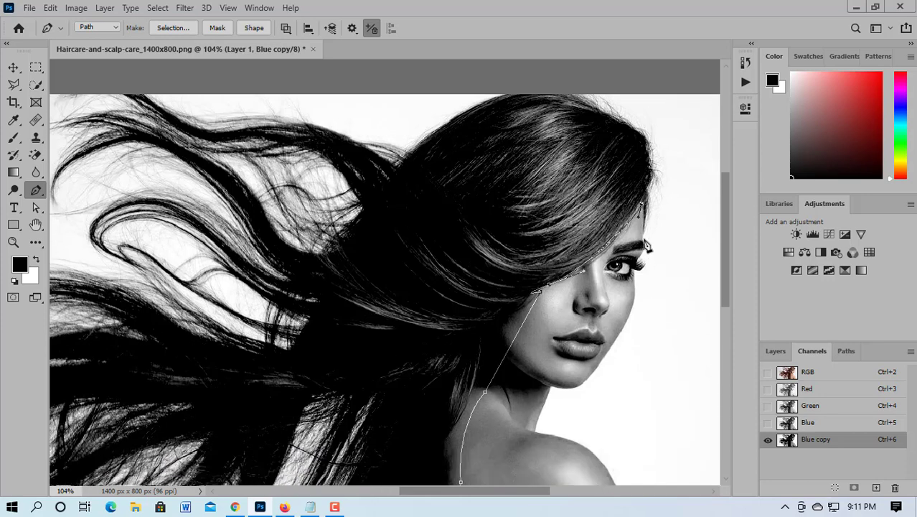
- Trace the path down the forehead's outer edge to the eyebrow and around the eyelashes
scroll(647, 246, "up", 5)
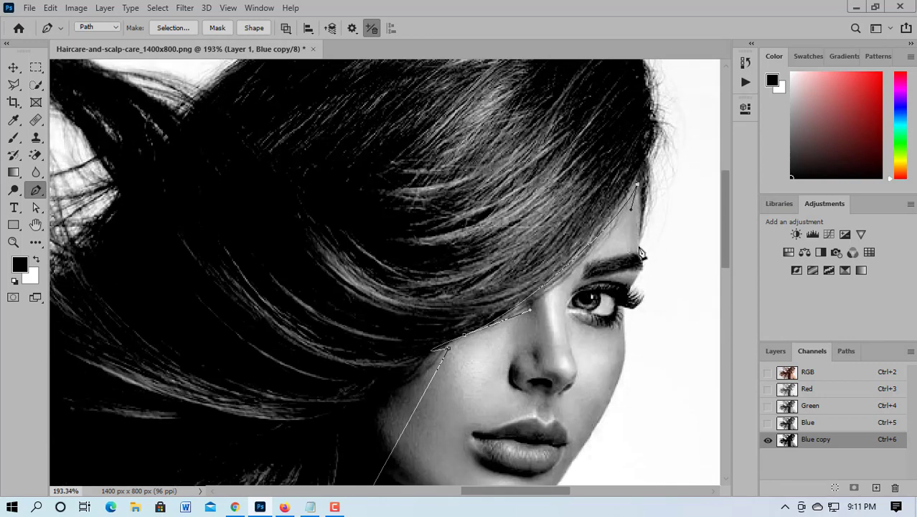
left_click(640, 259)
scroll(640, 259, "down", 2)
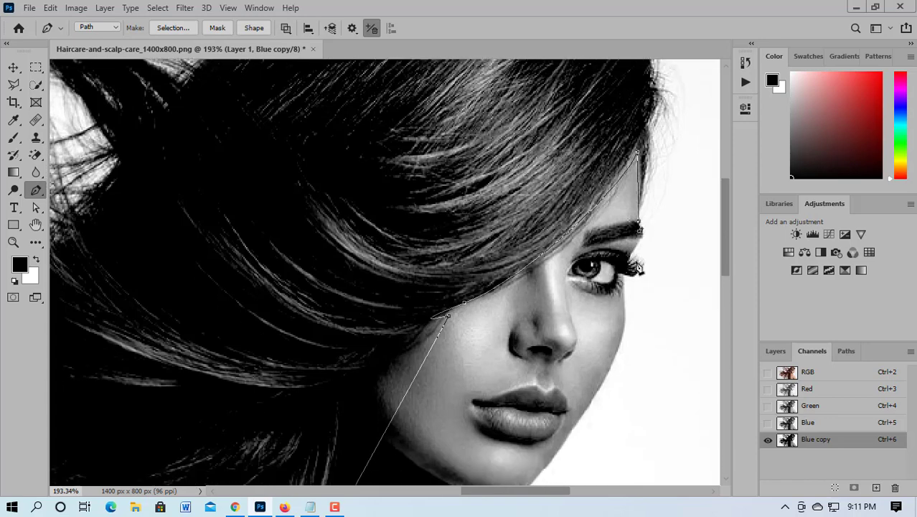
scroll(634, 262, "up", 5)
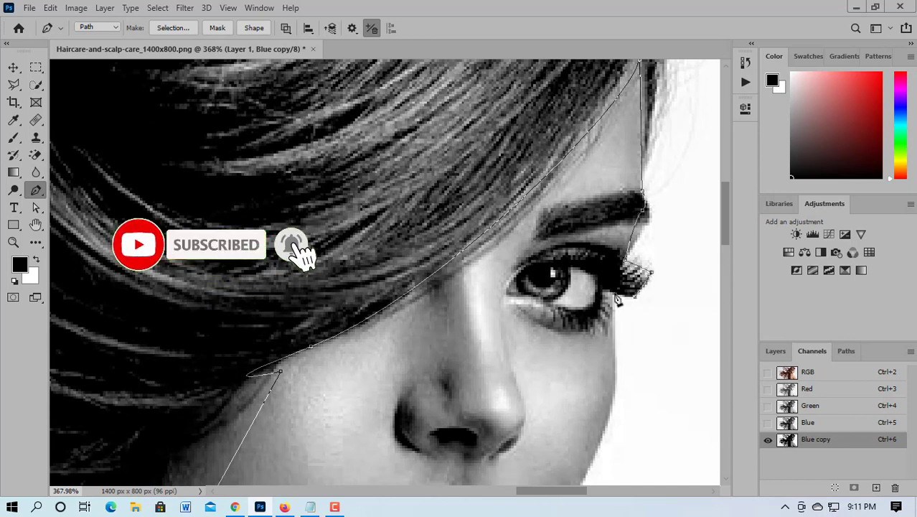
- Trace the outer cheek from below the eyelashes with a curved segment, replacing the first attempt with a higher anchor point
scroll(631, 299, "down", 3)
scroll(606, 344, "down", 4)
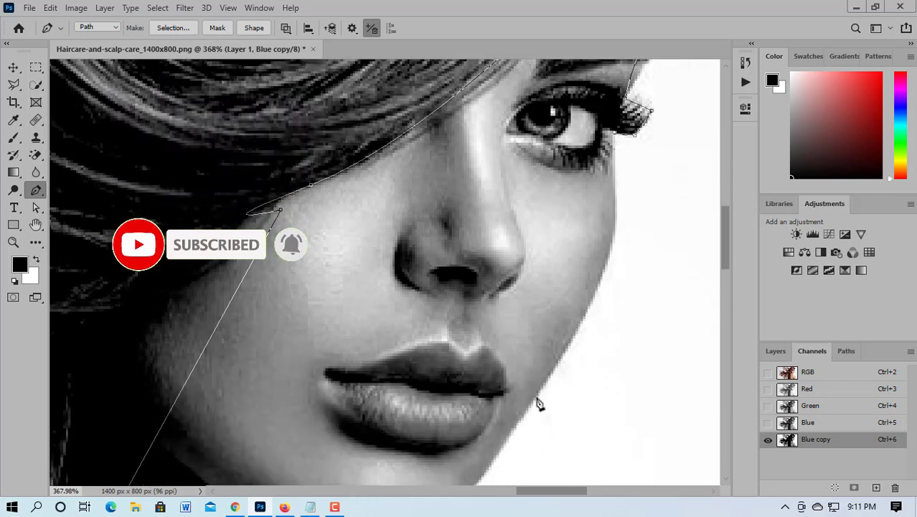
left_click_drag(535, 400, 466, 487)
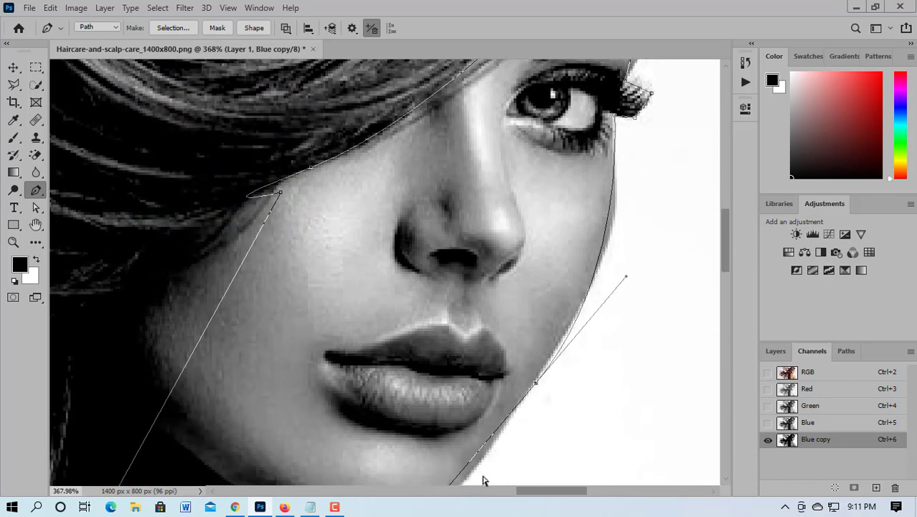
key("ctrl+z")
left_click_drag(582, 301, 537, 376)
scroll(586, 307, "down", 5)
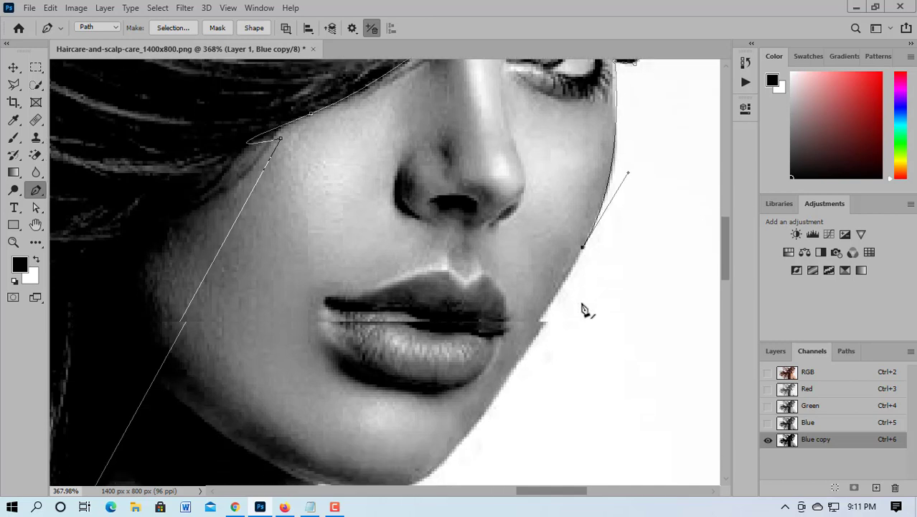
- Curve the path along the jaw to the chin's outer corner and remove the new anchor's outgoing handle
left_click(417, 374)
left_click_drag(417, 374, 369, 402)
left_click(420, 374, "alt")
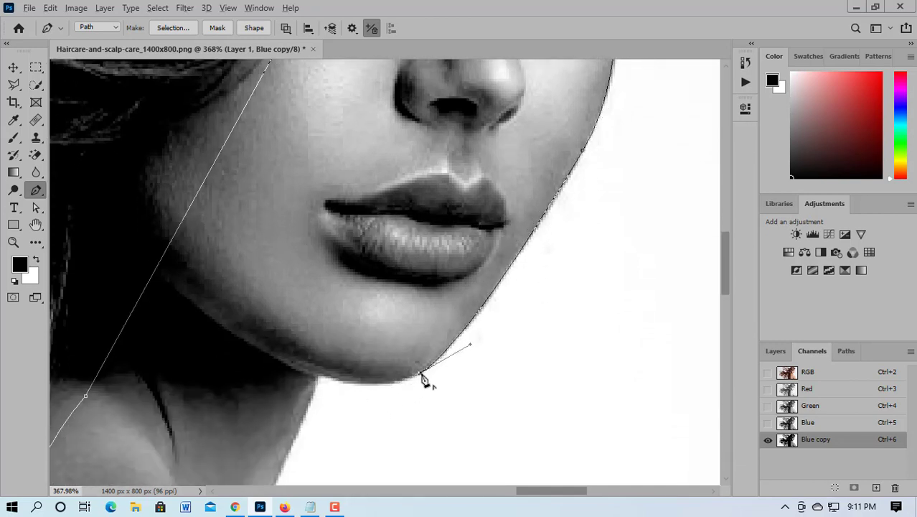
scroll(352, 364, "down", 2)
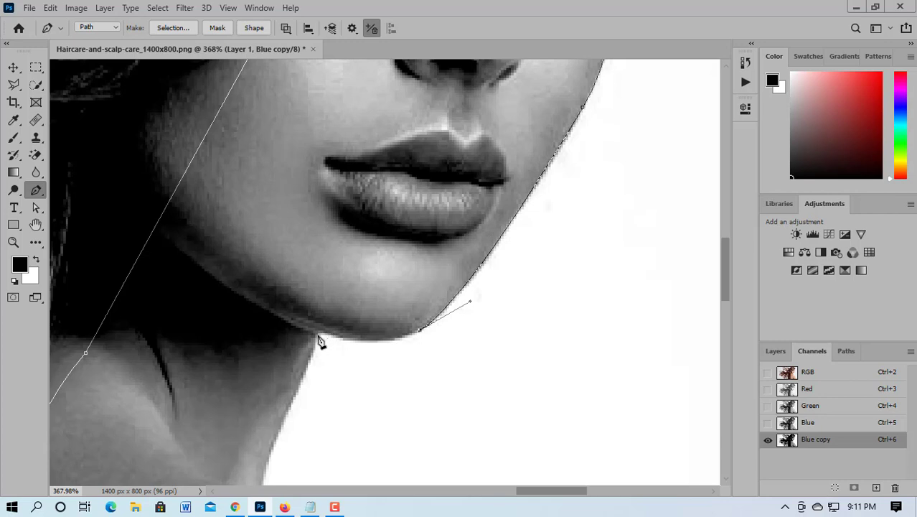
- Continue the path under the chin to the top of the neck and down the neck's outer edge to the shoulder
left_click(317, 335)
left_click_drag(298, 324, 290, 328)
scroll(322, 337, "down", 4)
scroll(322, 338, "down", 2)
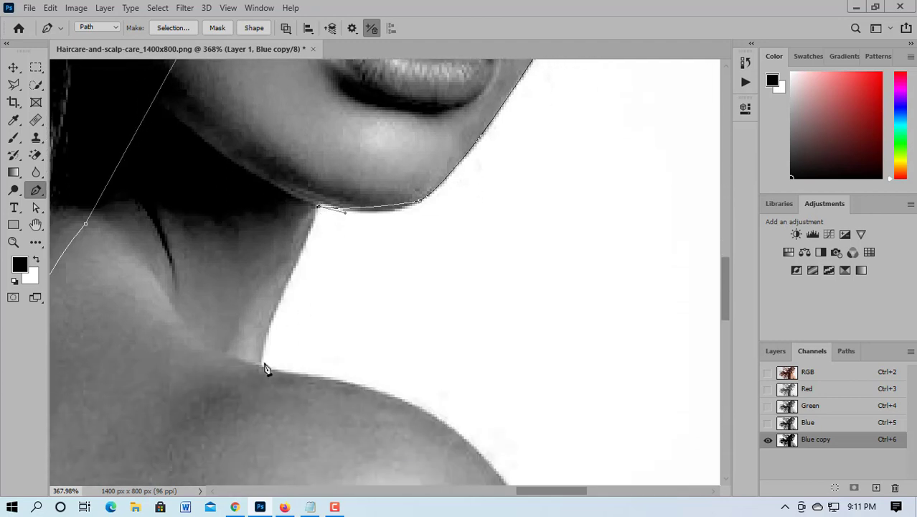
left_click_drag(261, 366, 263, 395)
scroll(329, 370, "down", 3)
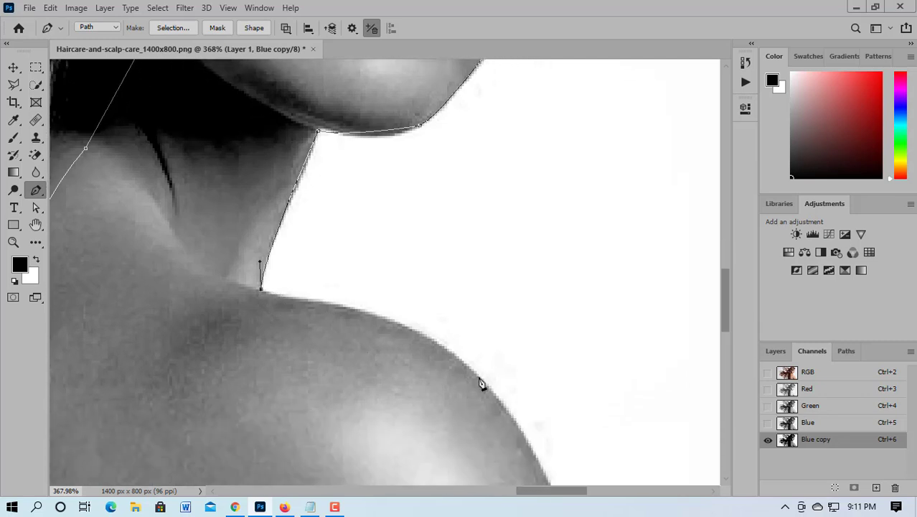
- Curve the path over the shoulder, remove that anchor's outgoing handle, and extend the path onto the upper arm's outer edge
left_click_drag(478, 379, 541, 450)
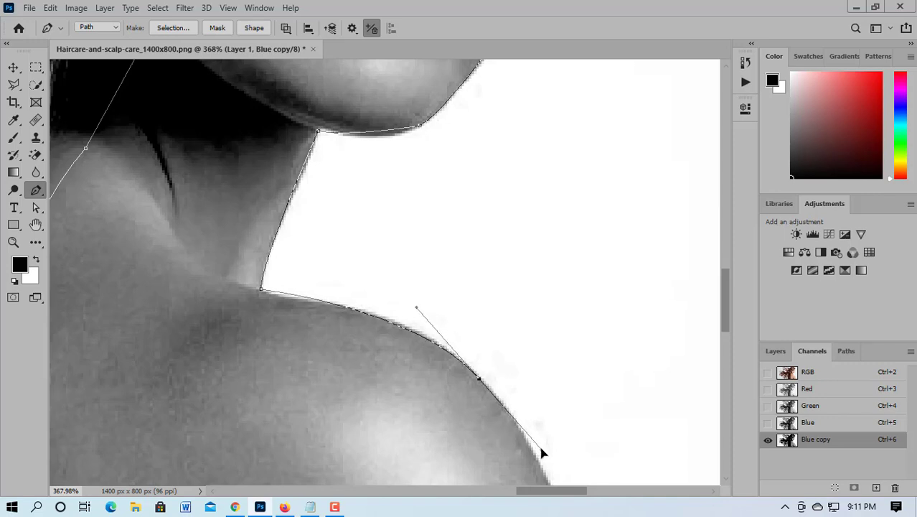
left_click(478, 380, "alt")
scroll(517, 370, "down", 9)
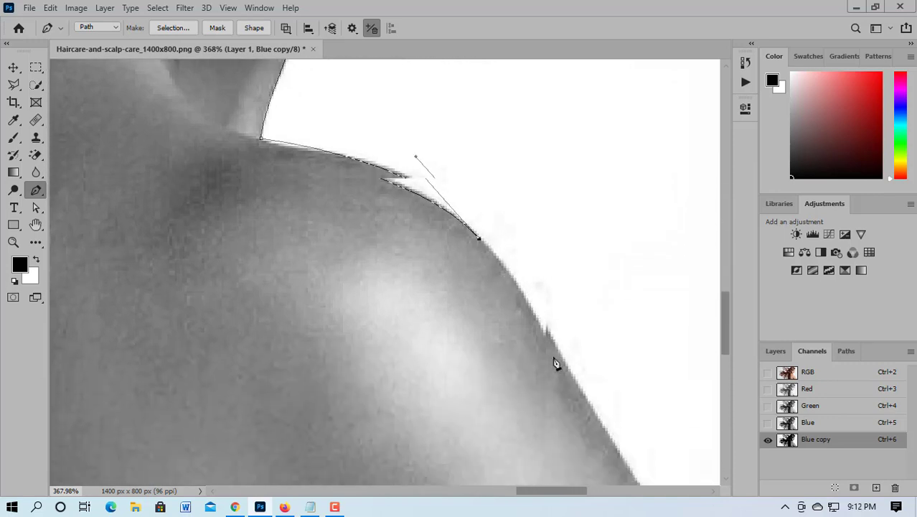
scroll(624, 382, "down", 2)
left_click_drag(642, 370, 670, 422)
key("alt")
scroll(688, 417, "down", 3)
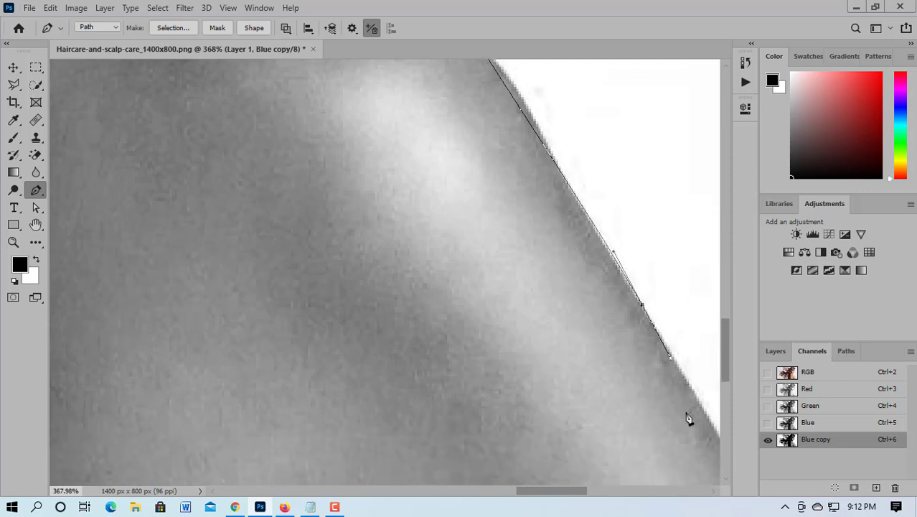
- Trace the path down the arm's outer edge to the bottom edge of the image
scroll(685, 415, "right", 5)
scroll(668, 398, "down", 9)
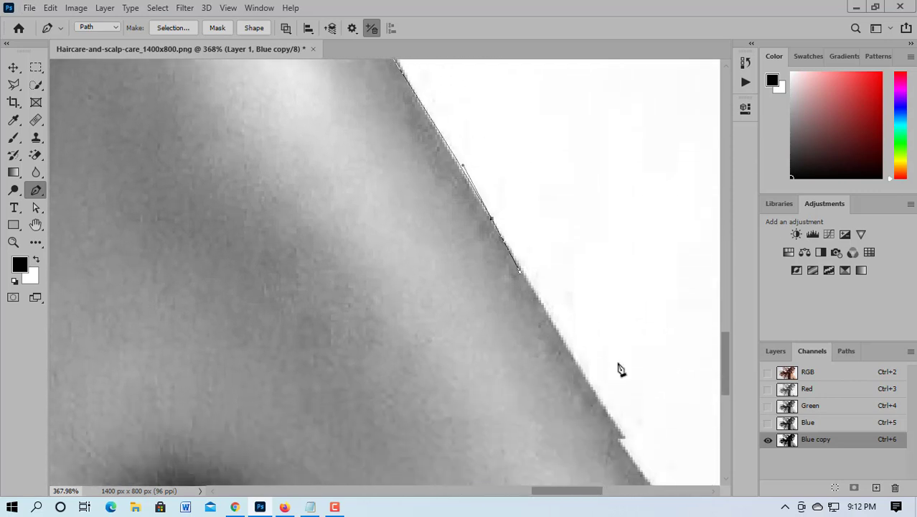
left_click(695, 397)
scroll(698, 405, "down", 3)
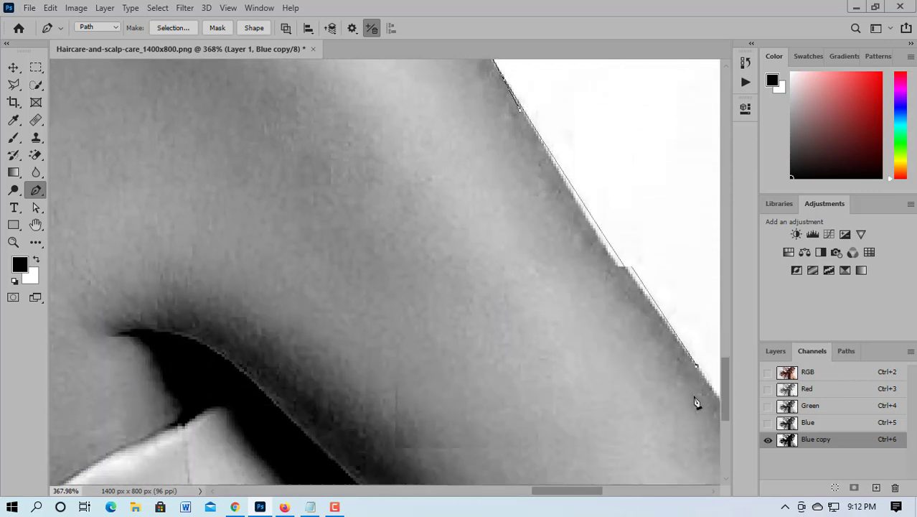
scroll(698, 419, "right", 3)
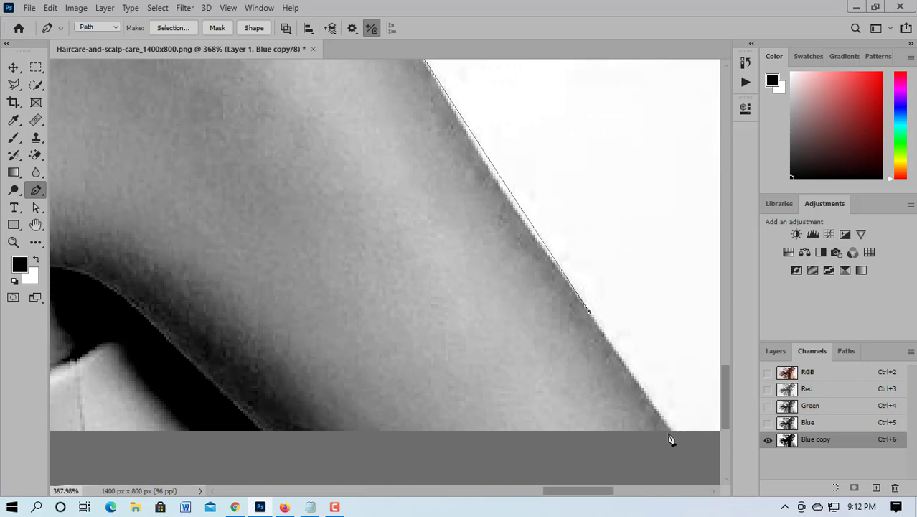
left_click(671, 430)
- Close the path just below the image and convert it into a selection
scroll(609, 447, "down", 7)
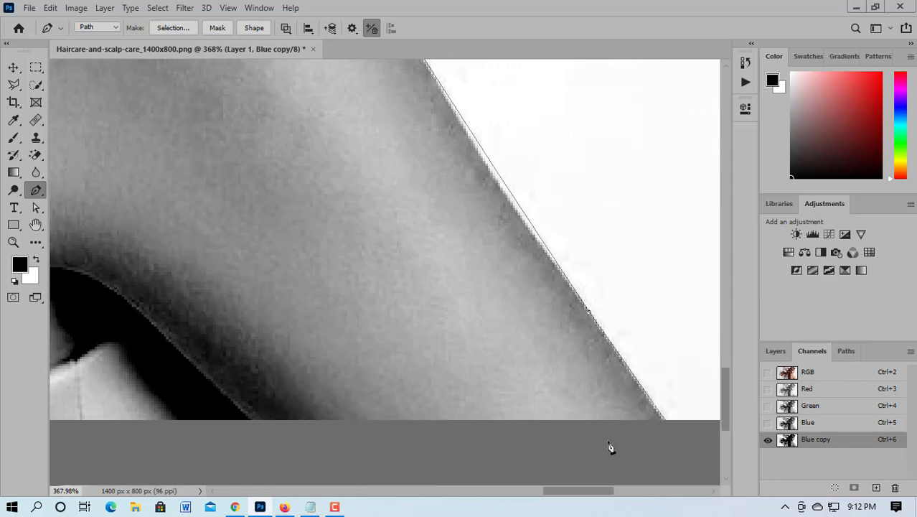
left_click(352, 454)
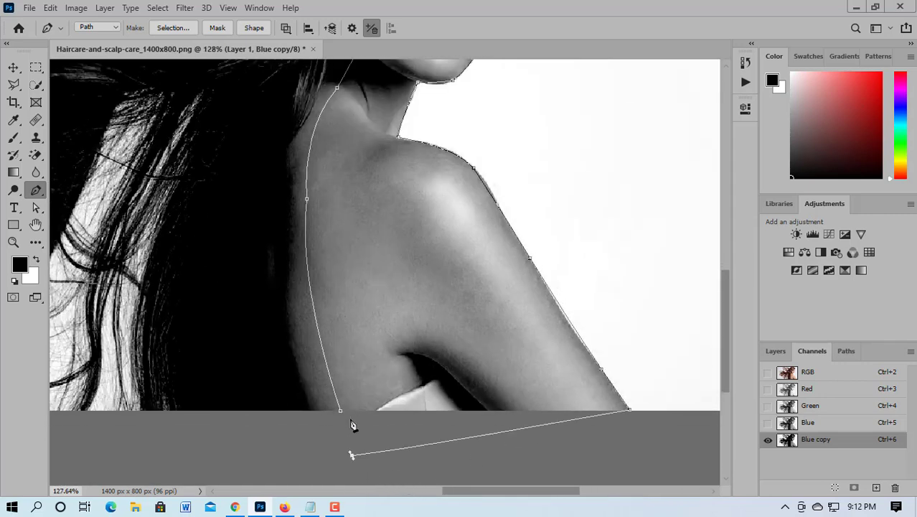
scroll(398, 380, "down", 3)
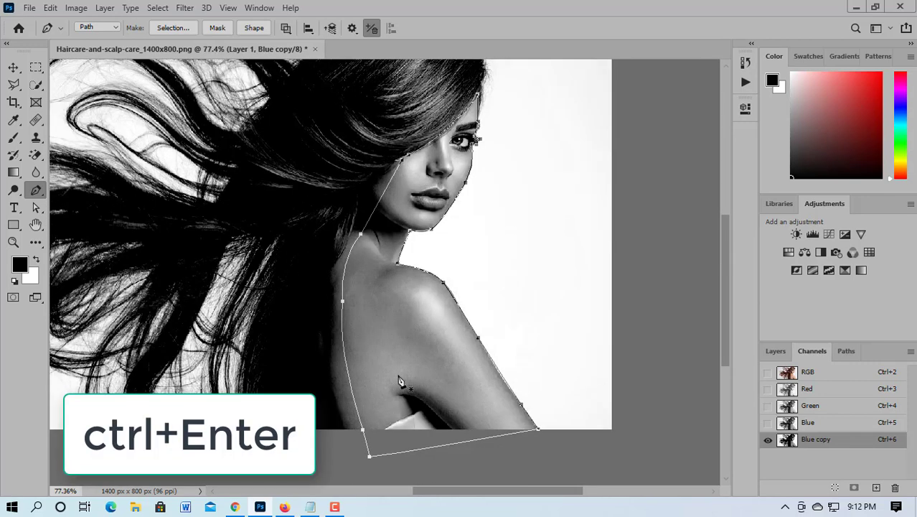
key("ctrl+Return")
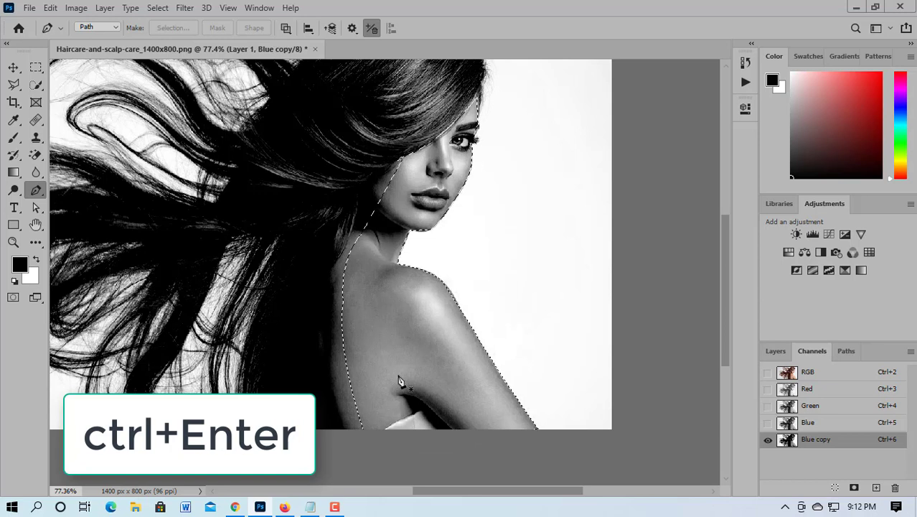
- Paint the selected face, neck, back and arm solid black with the Brush tool in the Blue copy channel, and deselect
left_click(14, 67)
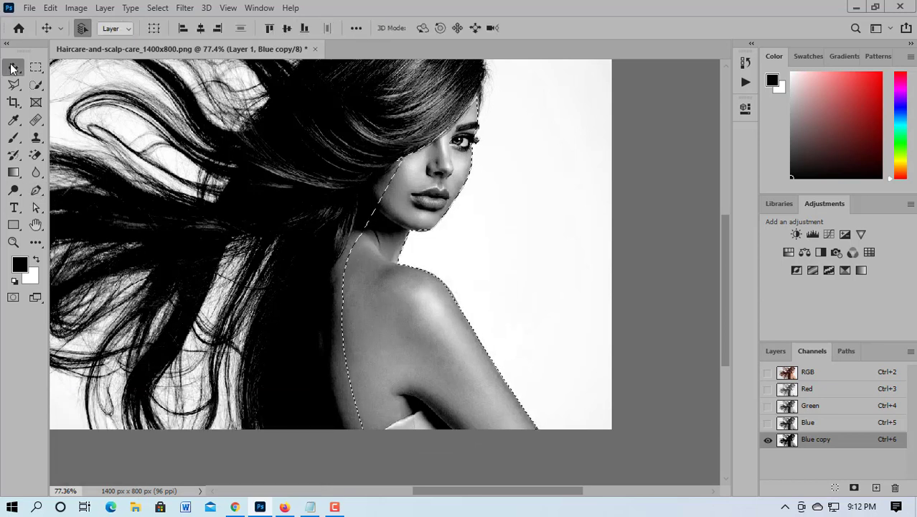
left_click(11, 140)
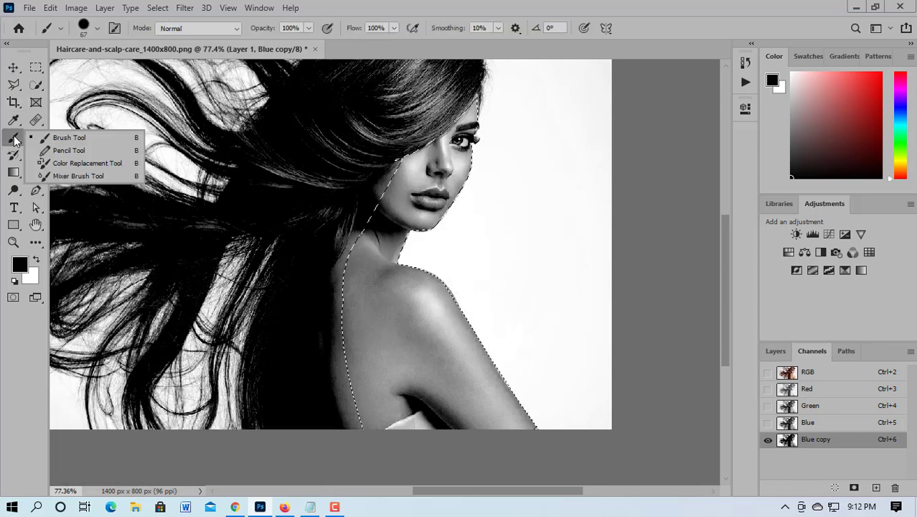
left_click(73, 141)
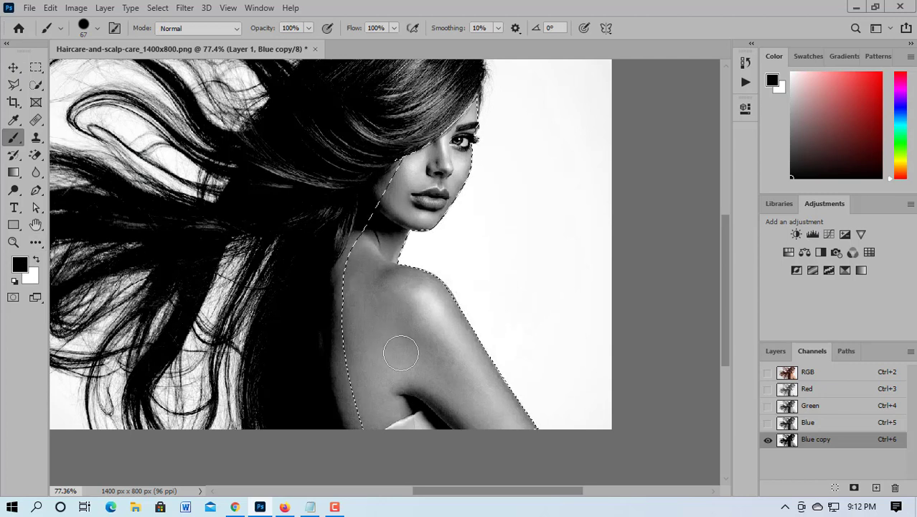
left_click_drag(399, 347, 390, 369)
mouse_move(425, 399)
left_mouse_down()
mouse_move(480, 447)
mouse_move(501, 435)
mouse_move(528, 439)
mouse_move(483, 386)
mouse_move(458, 323)
mouse_move(502, 412)
mouse_move(498, 386)
mouse_move(523, 424)
mouse_move(377, 423)
mouse_move(364, 351)
mouse_move(363, 258)
mouse_move(380, 209)
mouse_move(421, 144)
mouse_move(461, 142)
mouse_move(482, 107)
mouse_move(440, 179)
mouse_move(452, 153)
mouse_move(412, 181)
mouse_move(435, 159)
mouse_move(419, 208)
mouse_move(481, 165)
mouse_move(482, 141)
mouse_move(455, 199)
mouse_move(389, 269)
mouse_move(394, 256)
mouse_move(436, 307)
mouse_move(415, 272)
mouse_move(452, 308)
mouse_move(459, 326)
mouse_move(438, 352)
mouse_move(431, 396)
mouse_move(464, 408)
mouse_move(467, 422)
mouse_move(402, 384)
mouse_move(434, 349)
mouse_move(397, 354)
mouse_move(381, 295)
mouse_move(380, 323)
mouse_move(403, 363)
left_mouse_up()
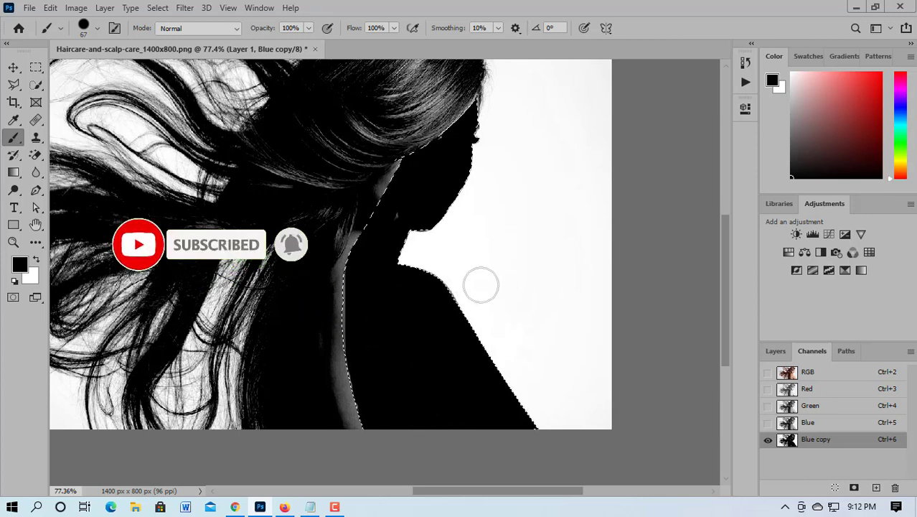
left_click(13, 69)
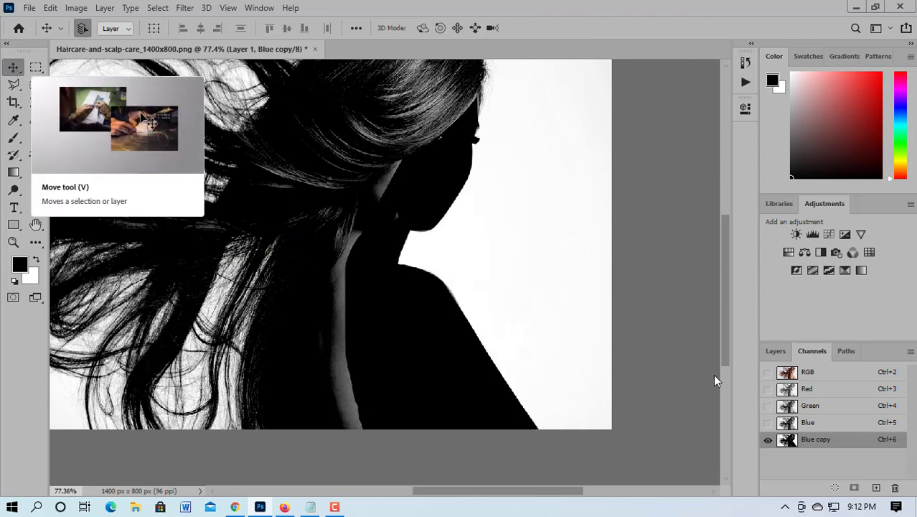
- Load the Blue copy channel as a selection, invert it, and switch back to the RGB composite channel
left_click(787, 439, "ctrl")
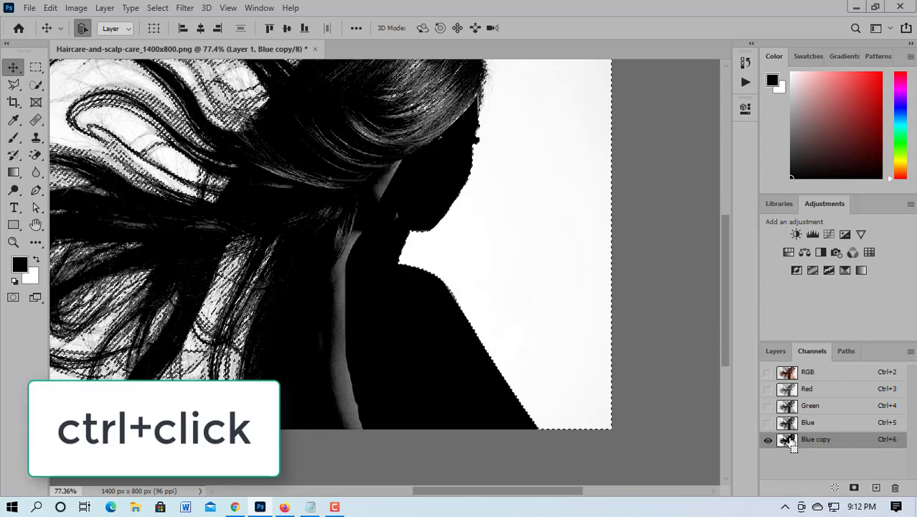
key("shift+ctrl+i")
left_click(795, 371)
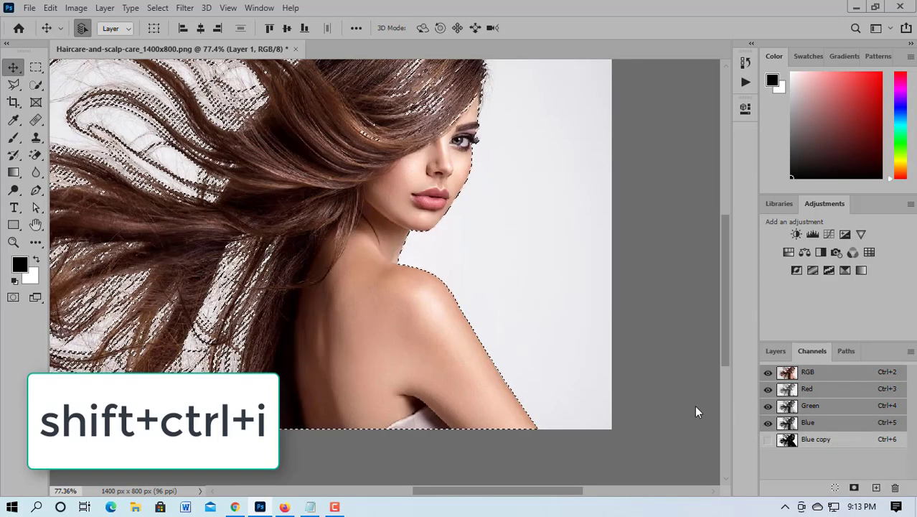
- Add a layer mask to Layer 1 from the inverted selection
scroll(645, 409, "up", 1)
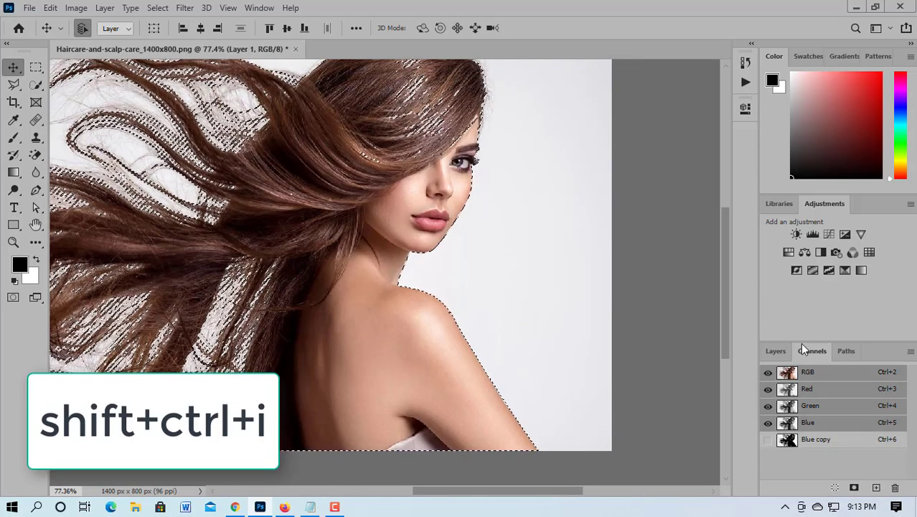
left_click(768, 352)
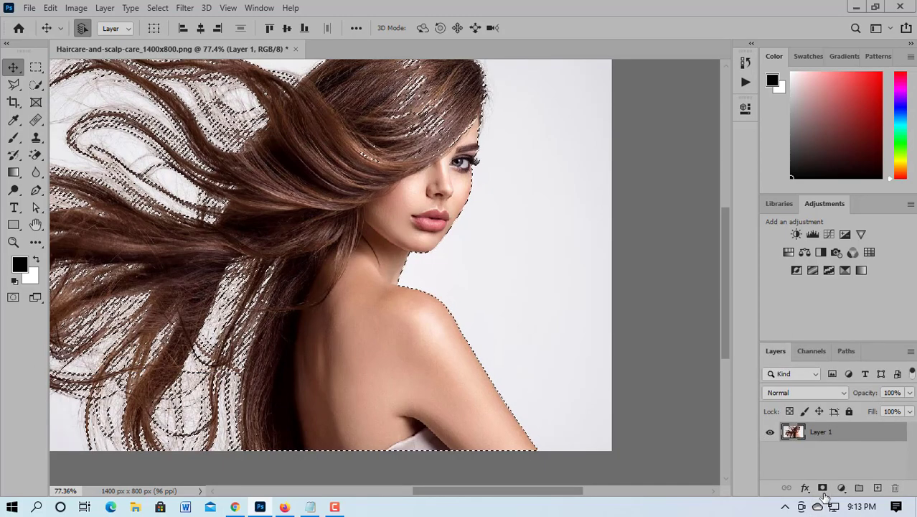
left_click(823, 489)
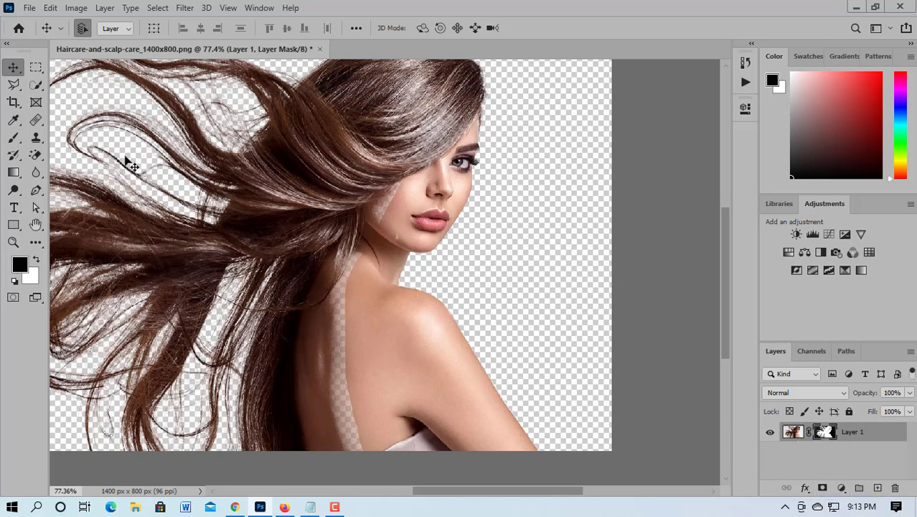
- Outline the semi-transparent strip from the neck down the woman's back with the Patch tool
left_click(36, 120)
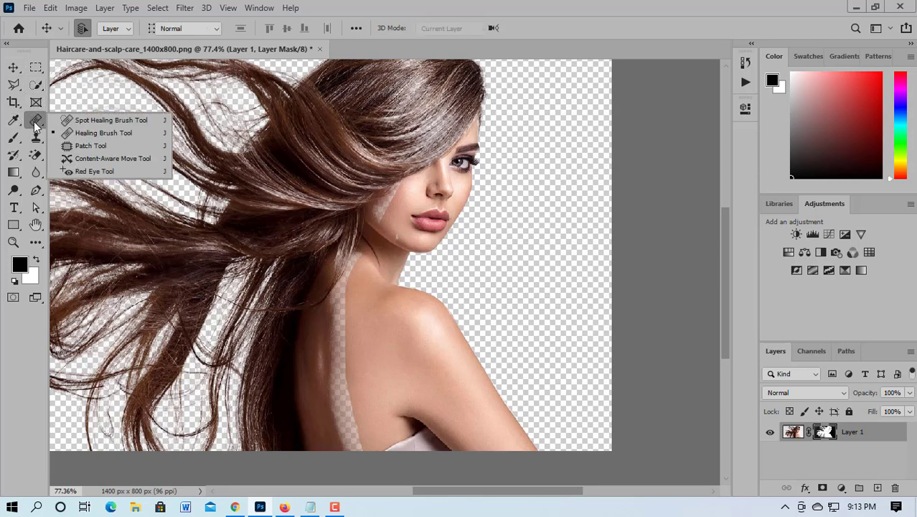
left_click(92, 145)
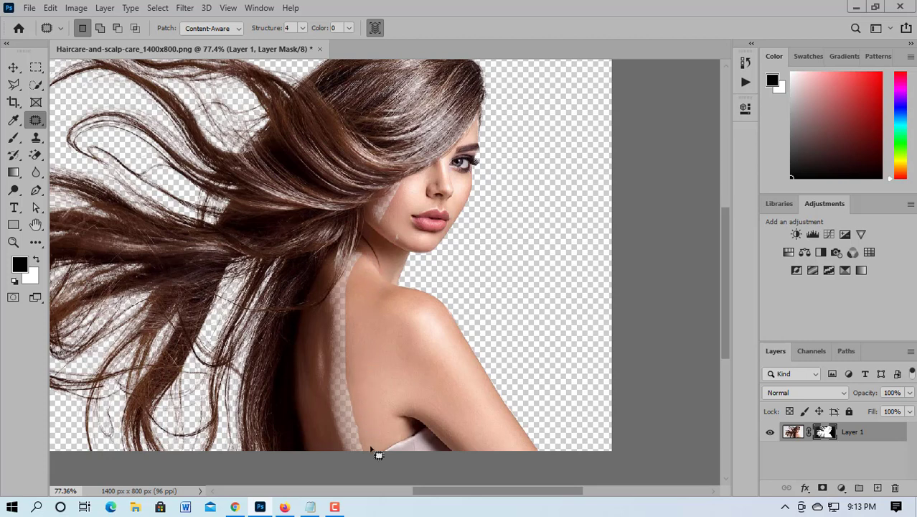
scroll(379, 455, "down", 1)
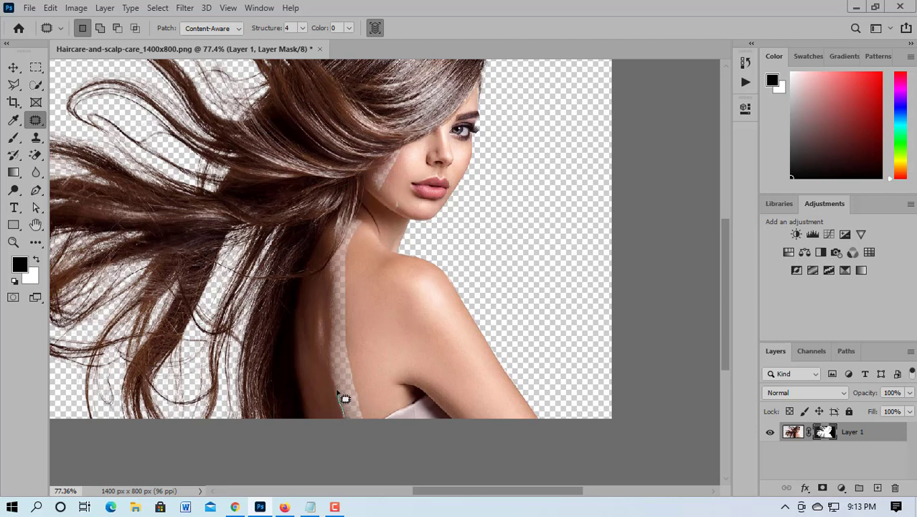
mouse_move(335, 381)
left_mouse_down()
mouse_move(334, 255)
mouse_move(353, 216)
mouse_move(371, 209)
mouse_move(354, 268)
mouse_move(376, 387)
mouse_move(378, 419)
mouse_move(349, 423)
left_mouse_up()
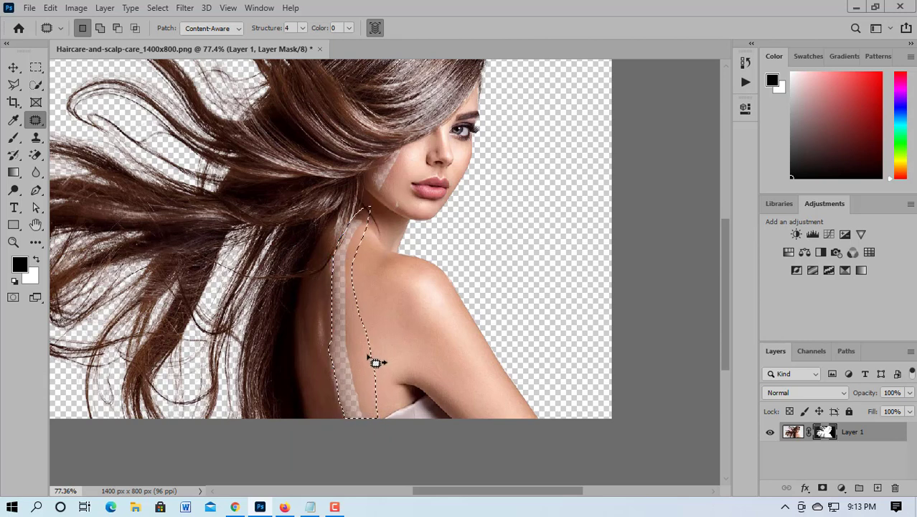
- Patch the outlined strip on the mask from the adjacent back area, undoing the first attempt and repeating it, and deselect
left_click_drag(373, 358, 381, 363)
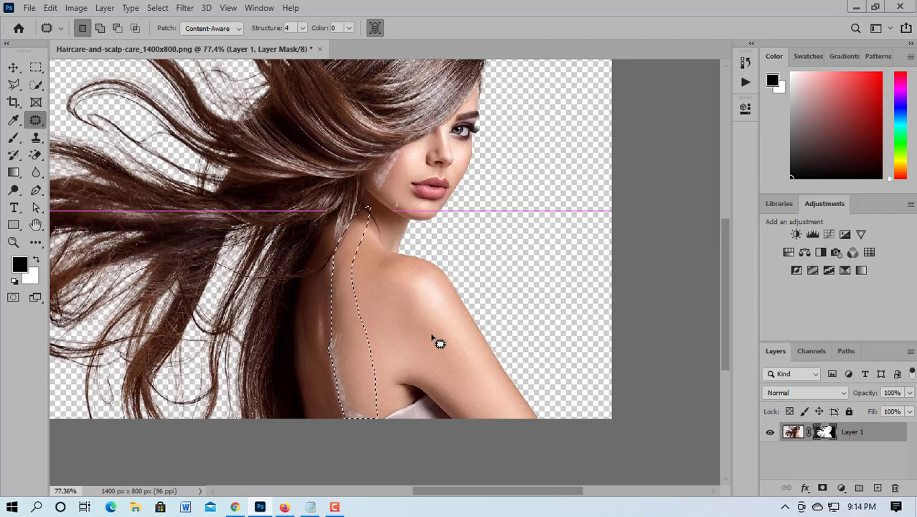
key("ctrl+z")
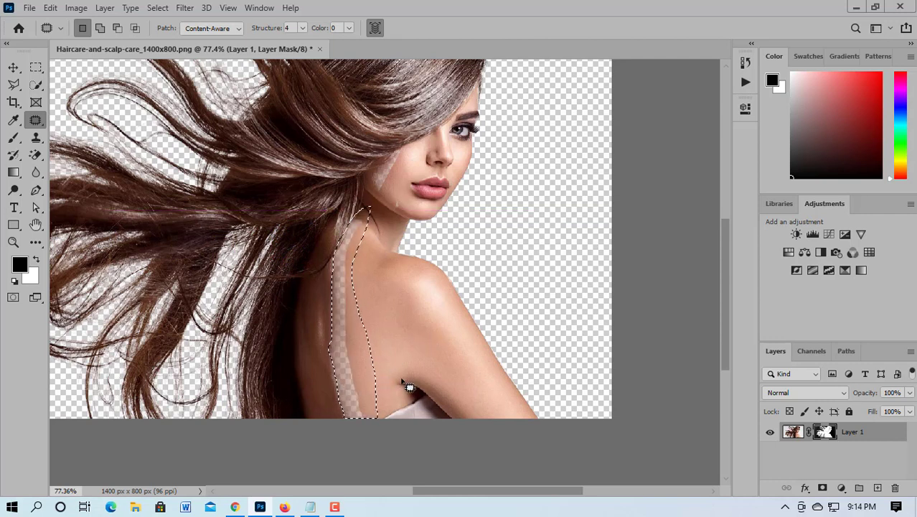
left_click_drag(378, 386, 385, 369)
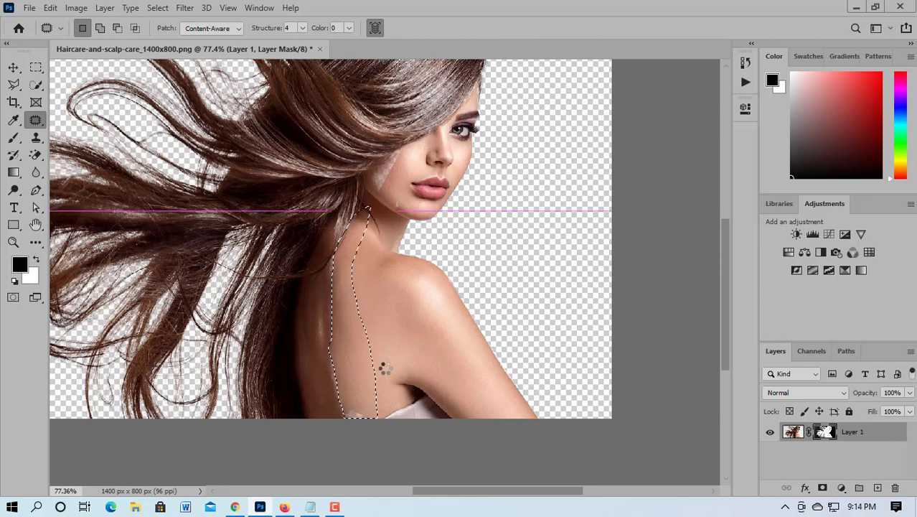
key("ctrl+d")
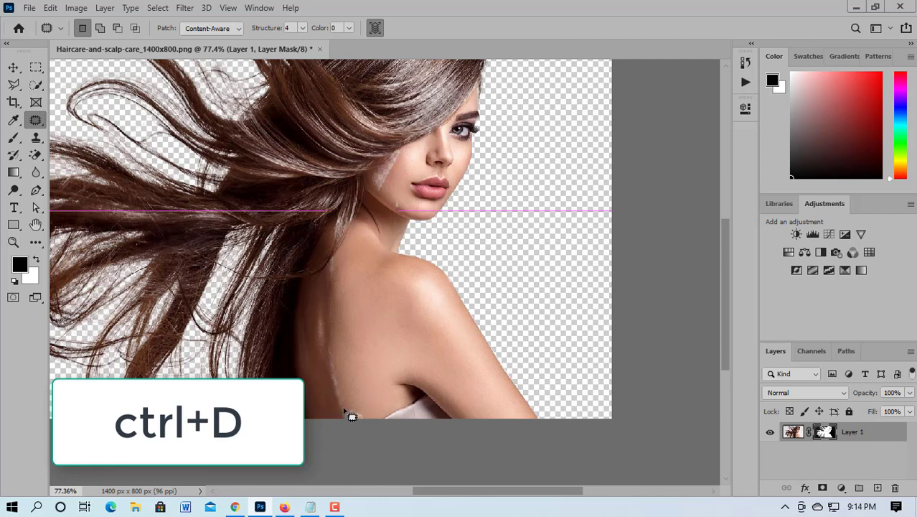
- Patch the small leftover gap at the bottom of the back and the faded strip along the cheek beside the hair
mouse_move(375, 420)
left_mouse_down()
mouse_move(374, 408)
mouse_move(346, 414)
left_mouse_up()
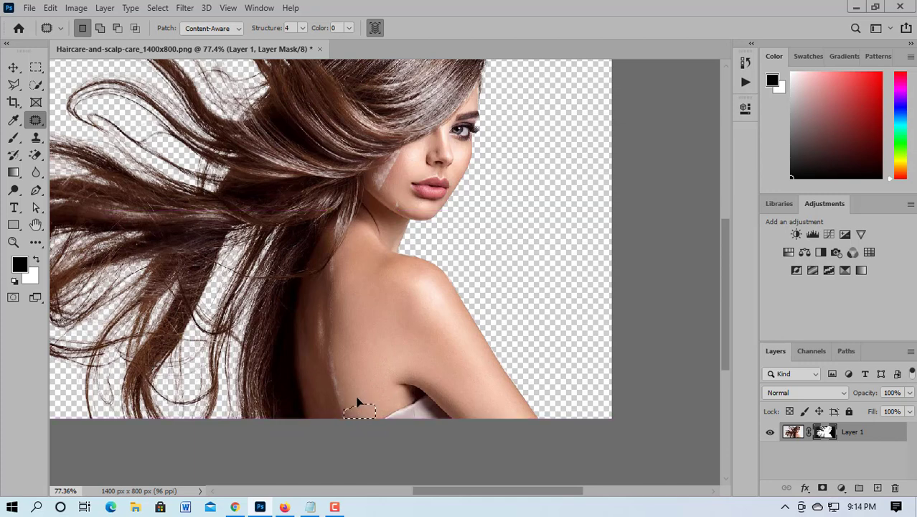
scroll(366, 340, "up", 2)
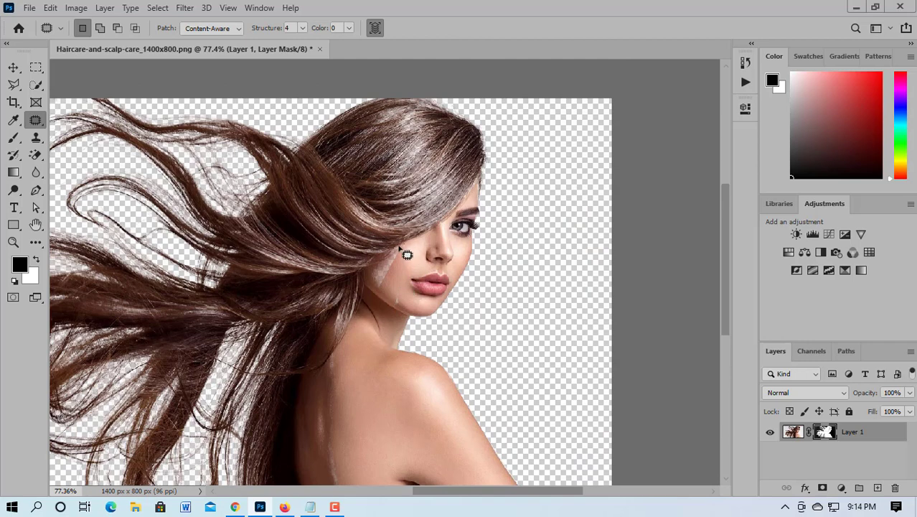
left_click_drag(400, 249, 377, 269)
mouse_move(379, 302)
left_mouse_down()
mouse_move(399, 293)
mouse_move(410, 258)
mouse_move(402, 248)
left_mouse_up()
scroll(317, 287, "down", 3)
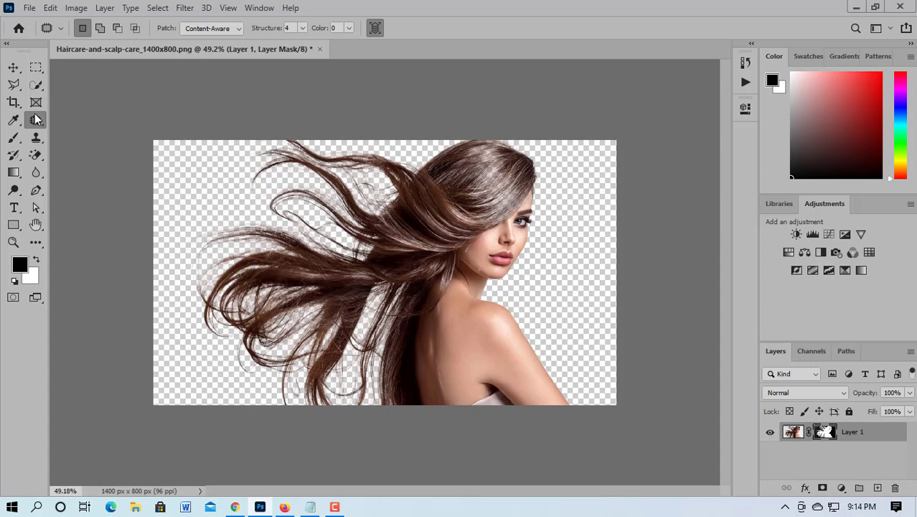
- Move the cut-out woman slightly to the left on the canvas with the Move tool
left_click(13, 68)
mouse_move(471, 352)
left_mouse_down()
mouse_move(469, 235)
mouse_move(449, 342)
mouse_move(454, 360)
mouse_move(468, 360)
left_mouse_up()
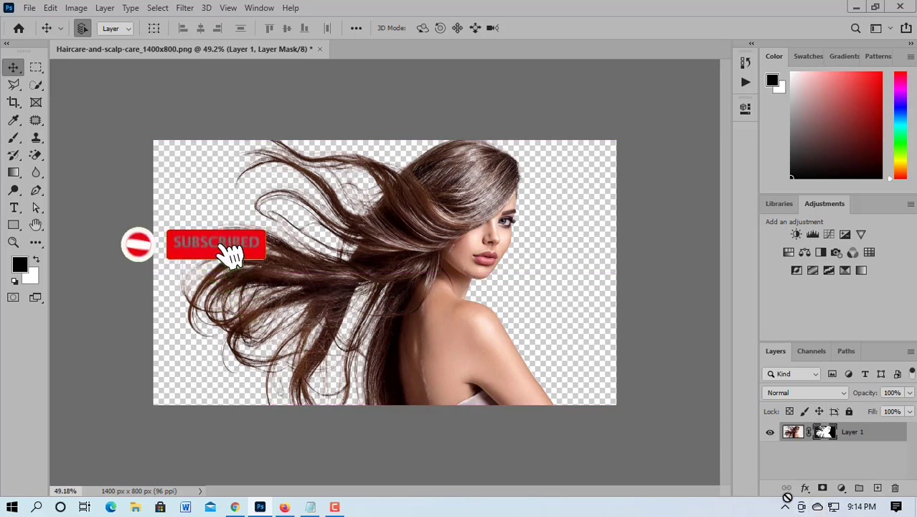
left_click(334, 507)
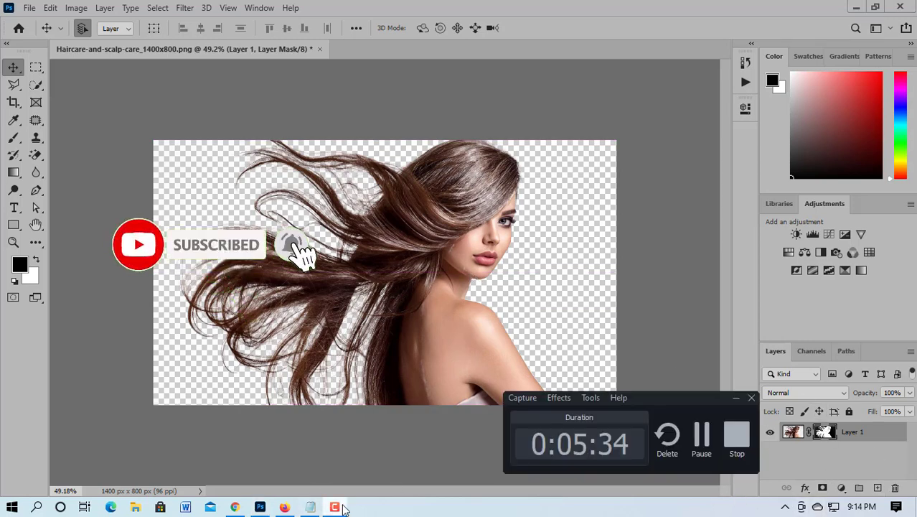
left_click(695, 439)
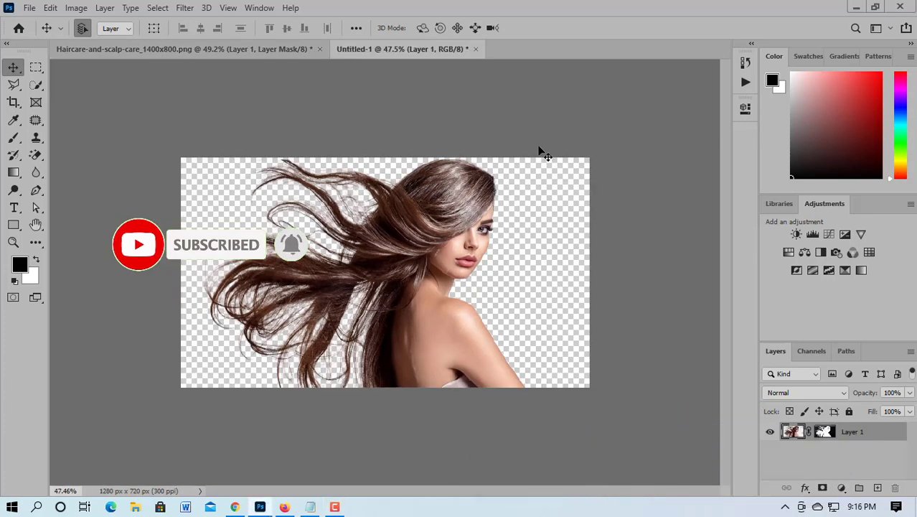
- Examine the finished cut-out up close around the face, shoulder and loose hair strands, and as a whole on the transparent canvas
scroll(463, 304, "up", 3)
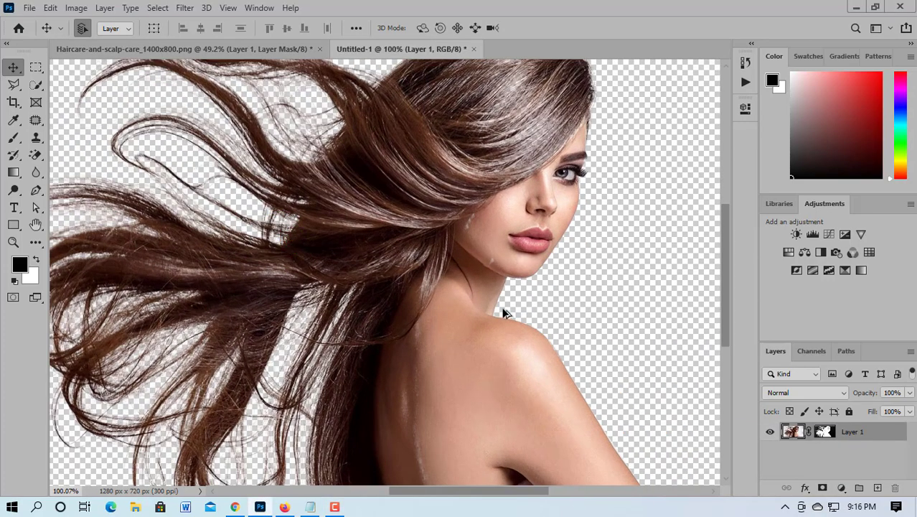
scroll(574, 188, "up", 2)
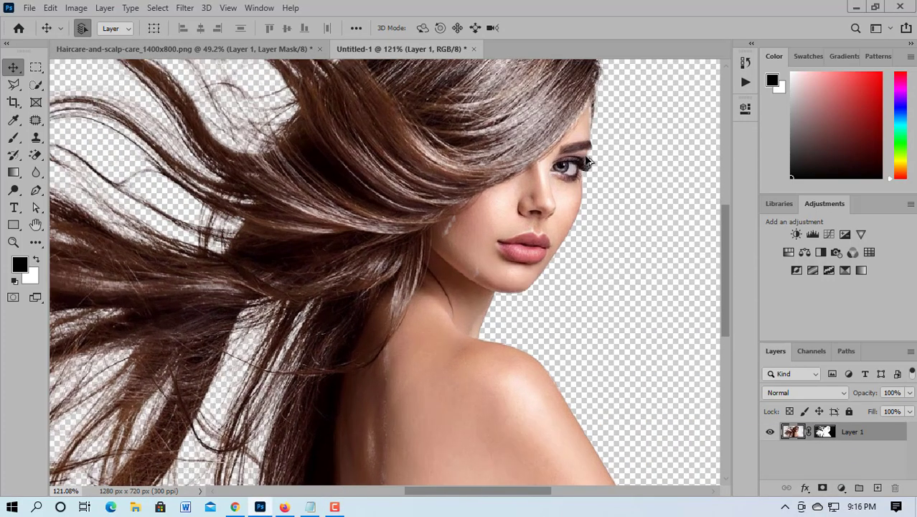
scroll(581, 184, "down", 5)
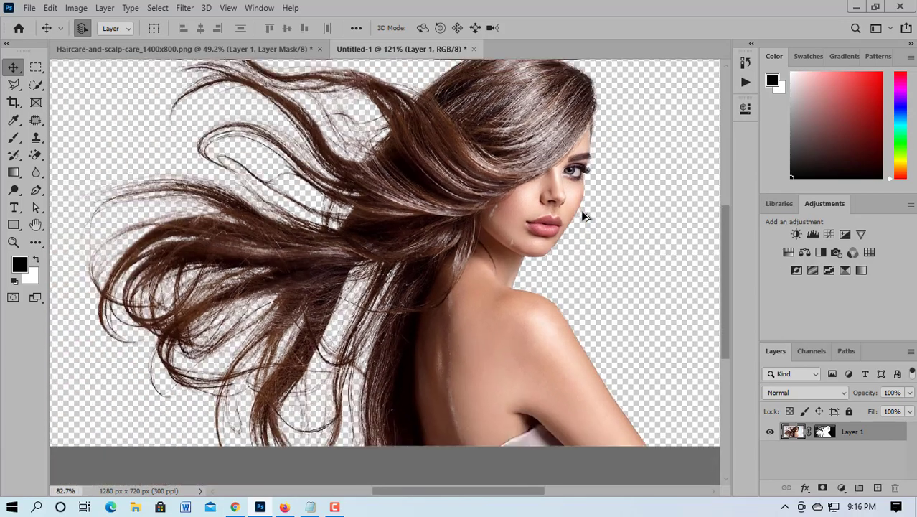
scroll(519, 374, "up", 3)
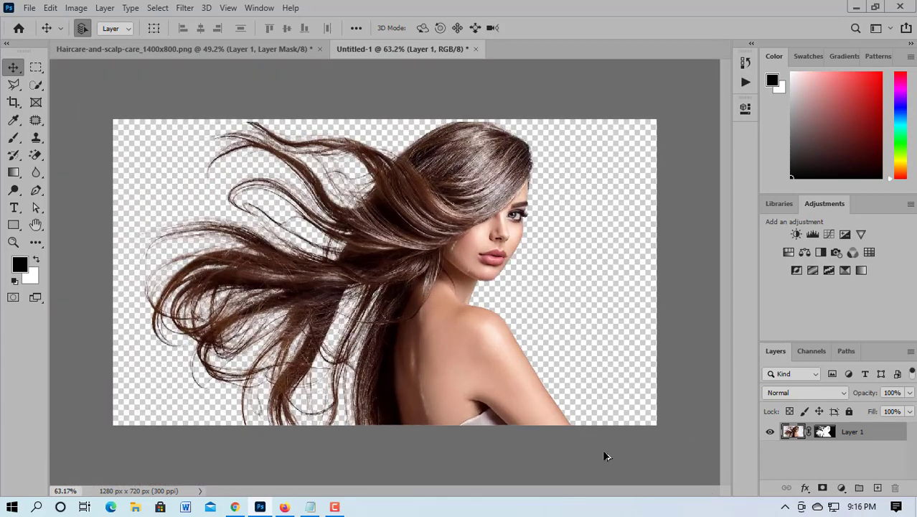
scroll(210, 387, "up", 3)
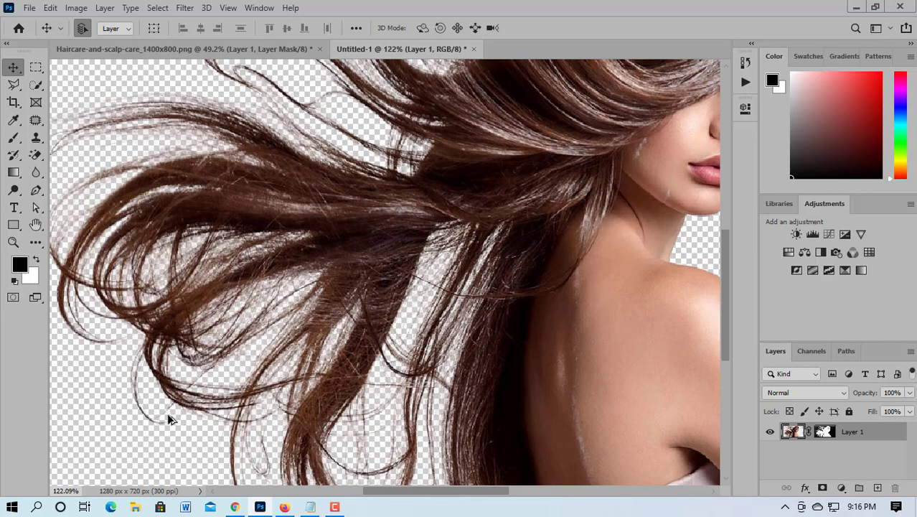
scroll(178, 353, "up", 2)
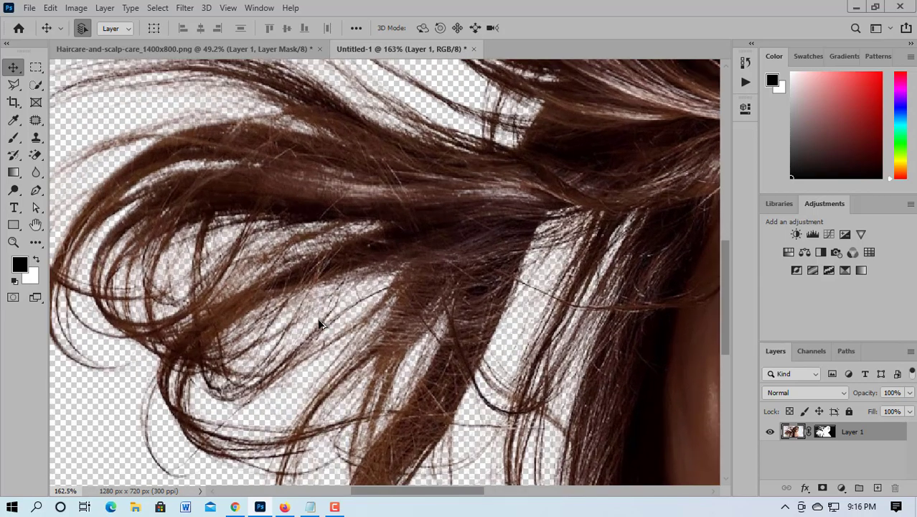
scroll(319, 324, "down", 8)
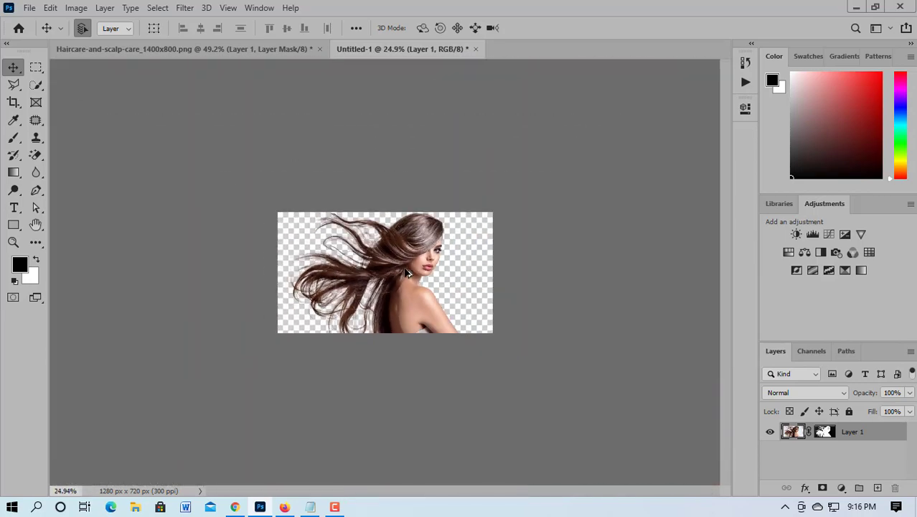
left_click(334, 507)
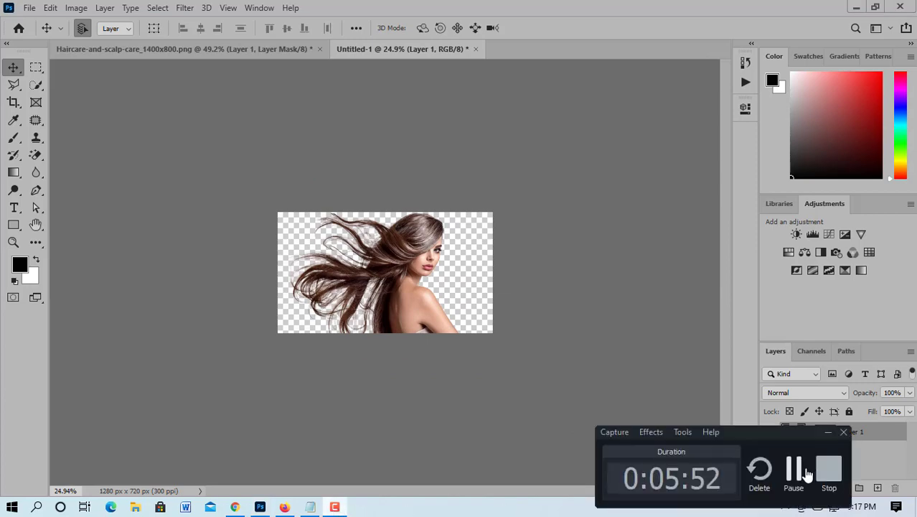